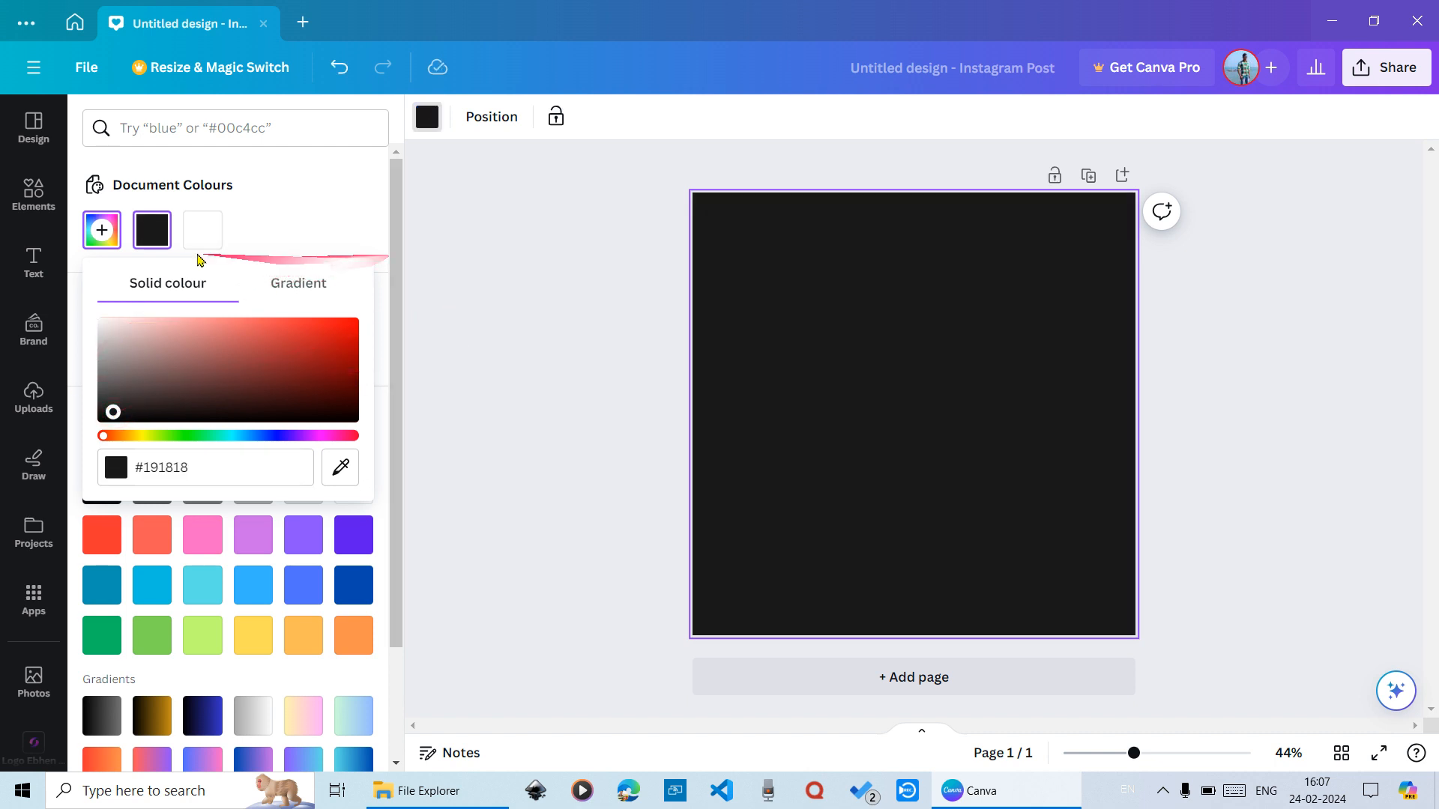
Add the uploaded cutout photo of the woman in the orange sweater to the black page
{"action": "left_click", "coordinate": [433, 124]}
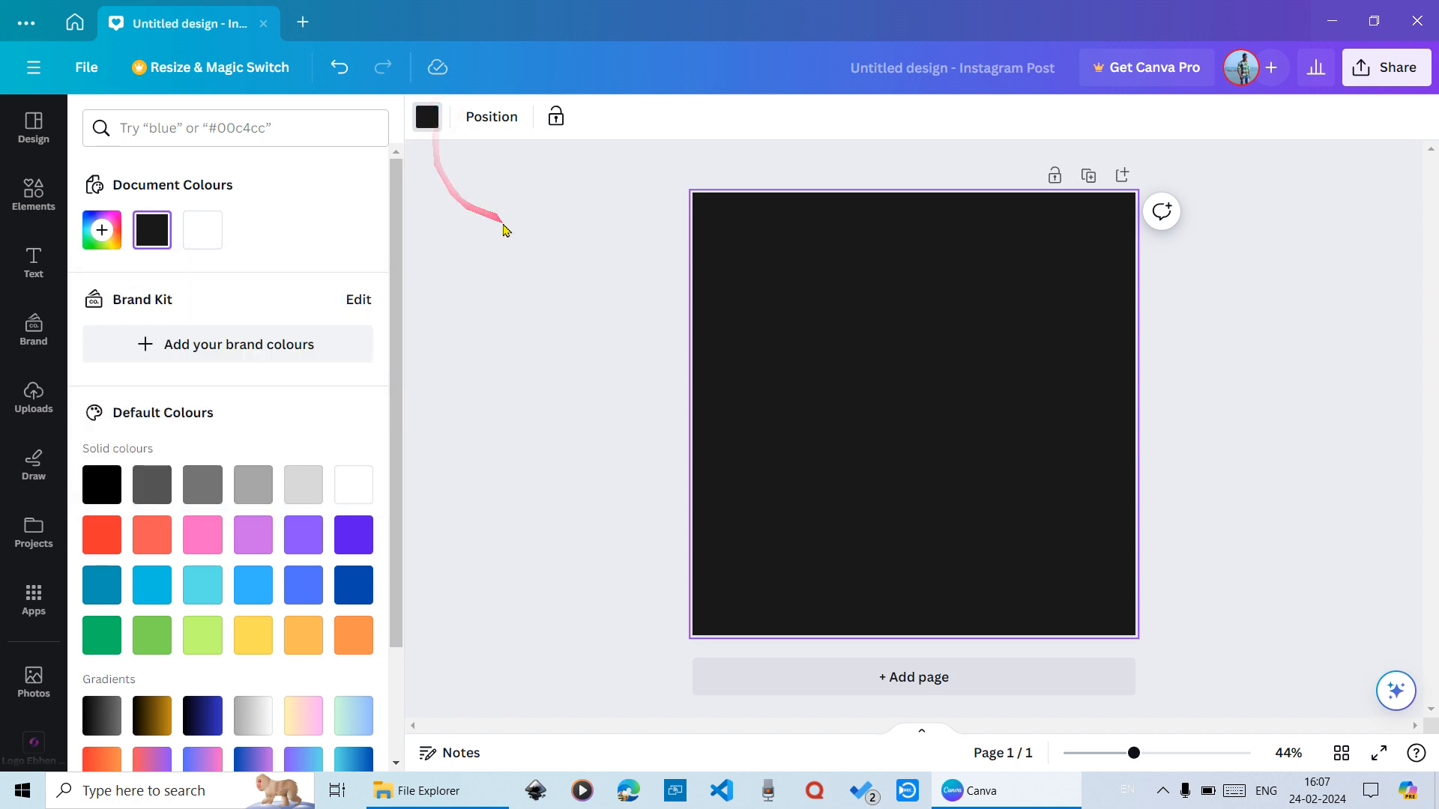
{"action": "left_click", "coordinate": [25, 407]}
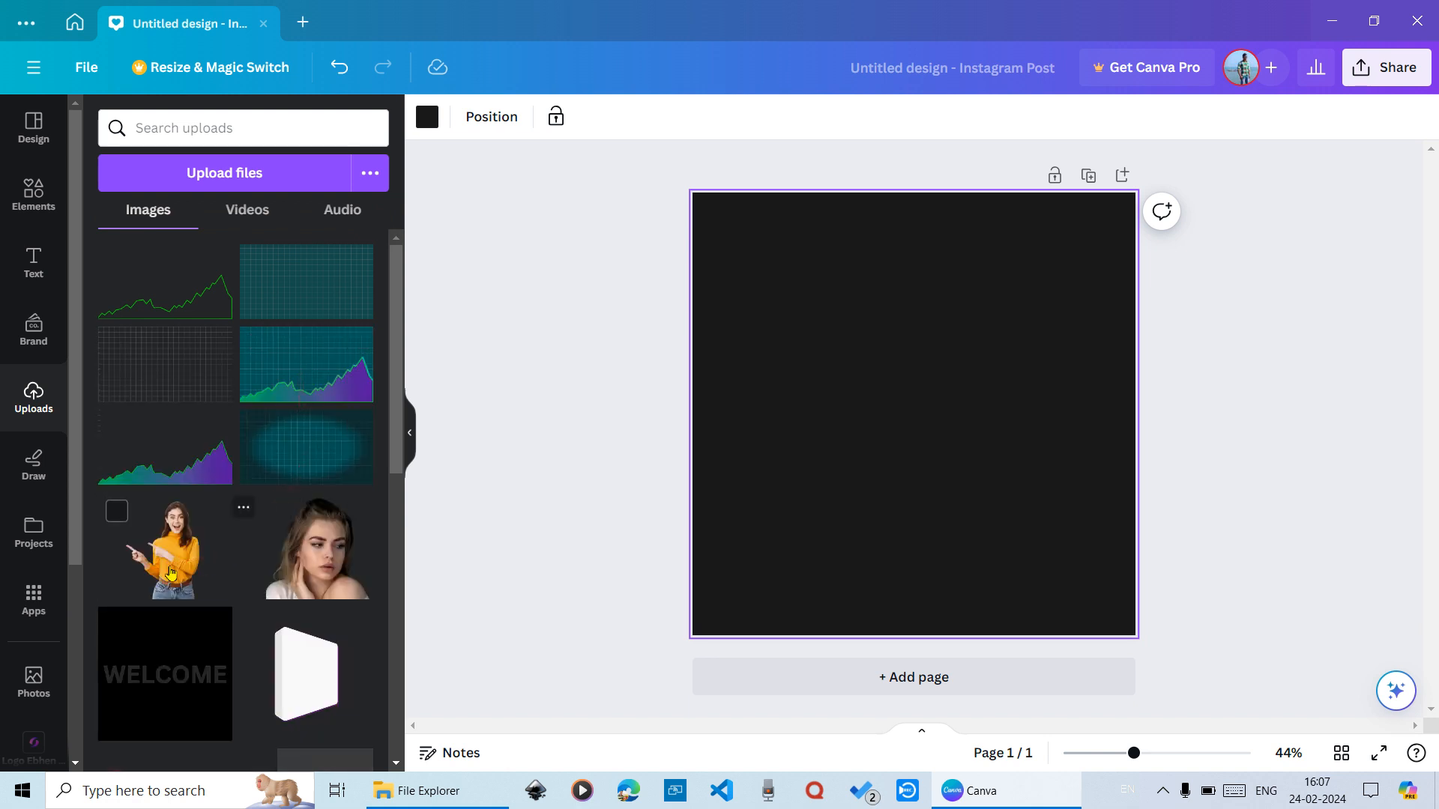
{"action": "left_click", "coordinate": [170, 573]}
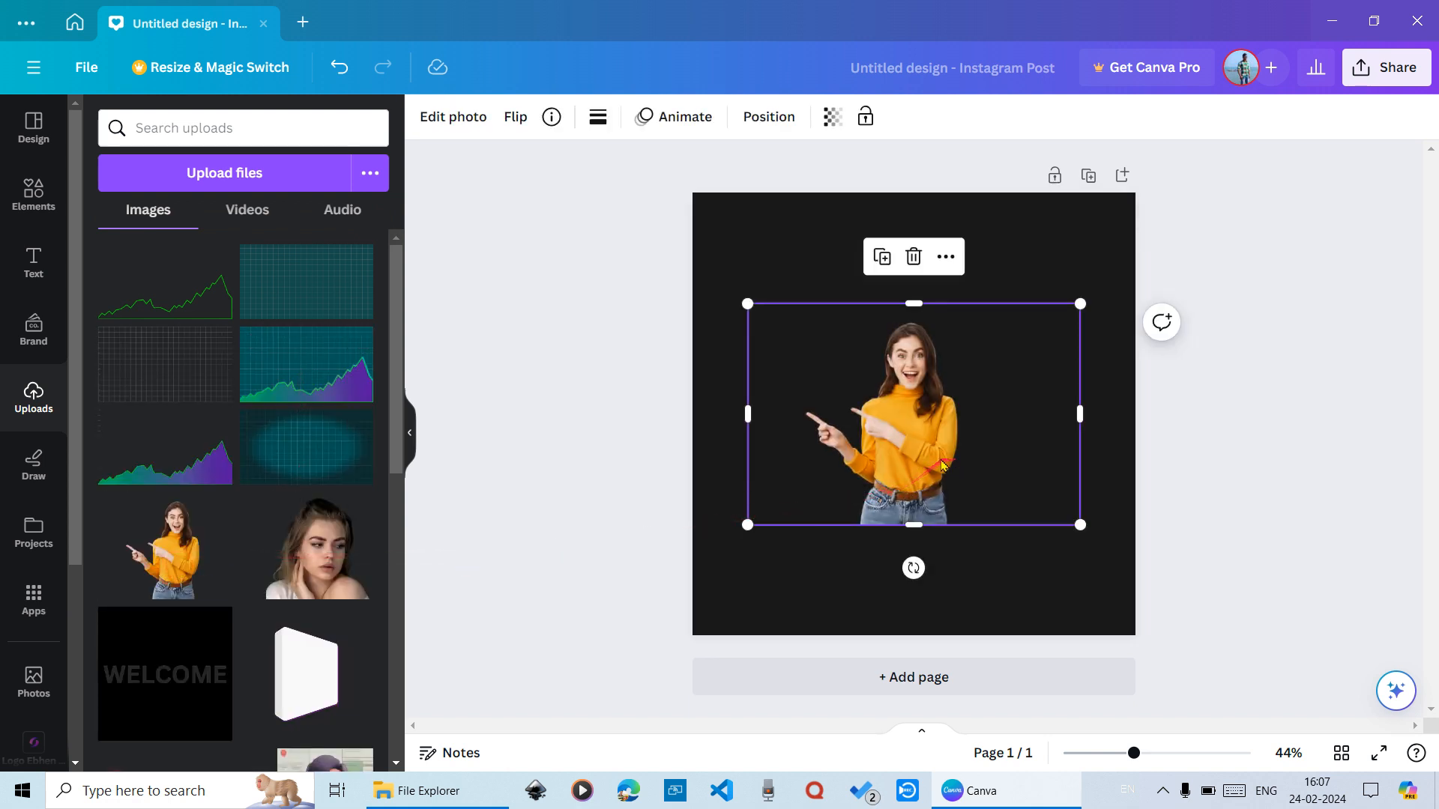
Crop the empty margins from the two sides and the upper edge of the woman's photo
{"action": "left_click_drag", "start_coordinate": [747, 415], "coordinate": [792, 414]}
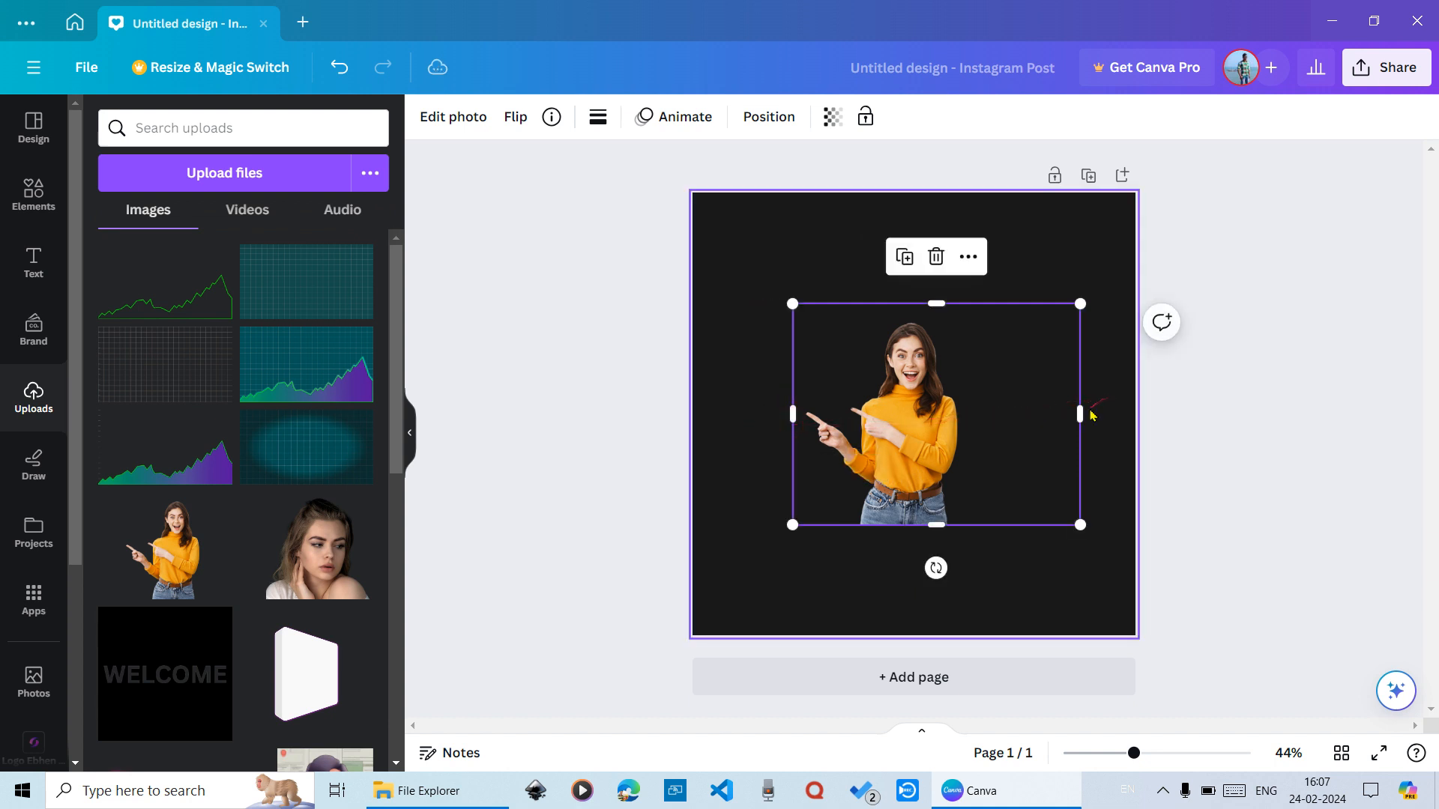
{"action": "left_click_drag", "start_coordinate": [1080, 414], "coordinate": [979, 437]}
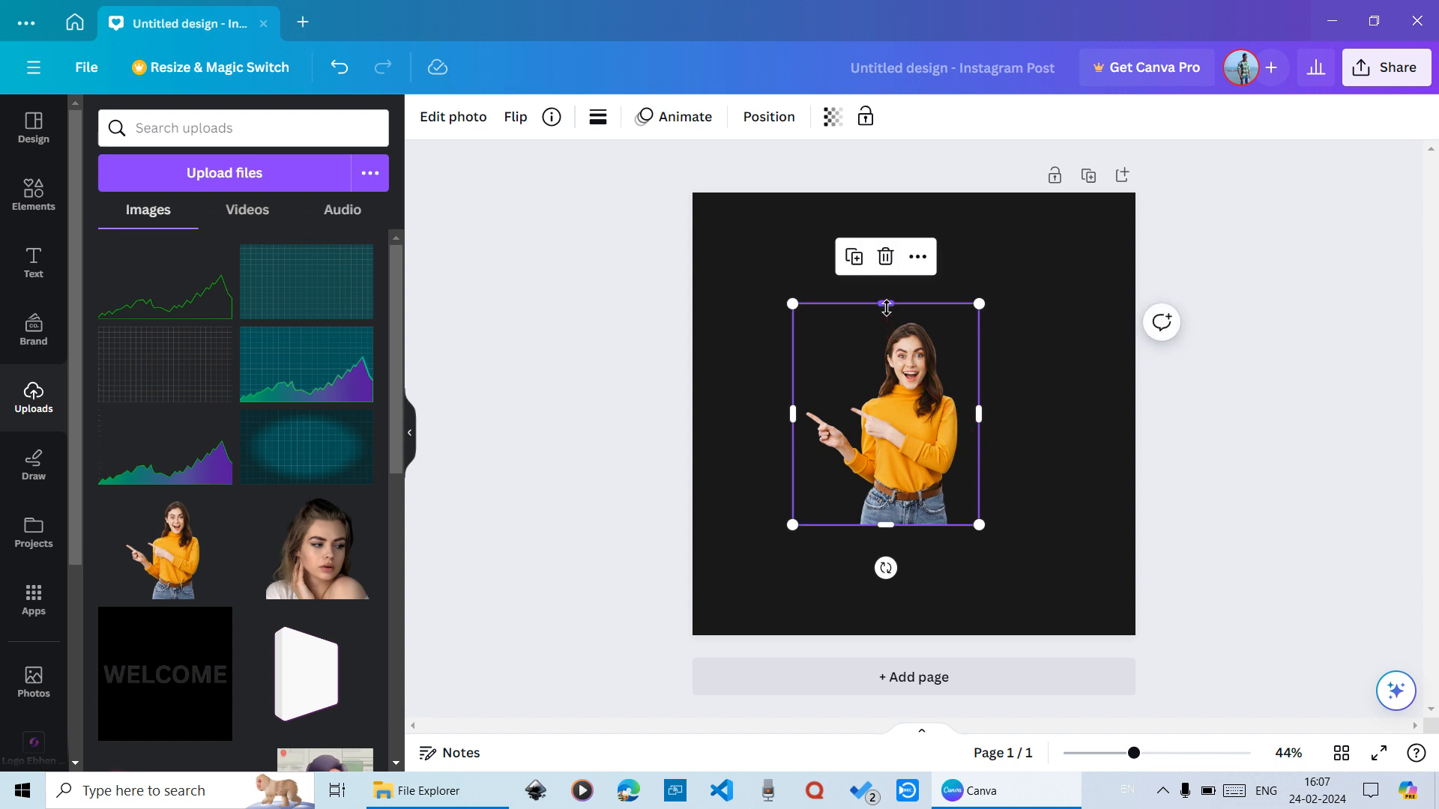
{"action": "left_click_drag", "start_coordinate": [886, 308], "coordinate": [886, 318]}
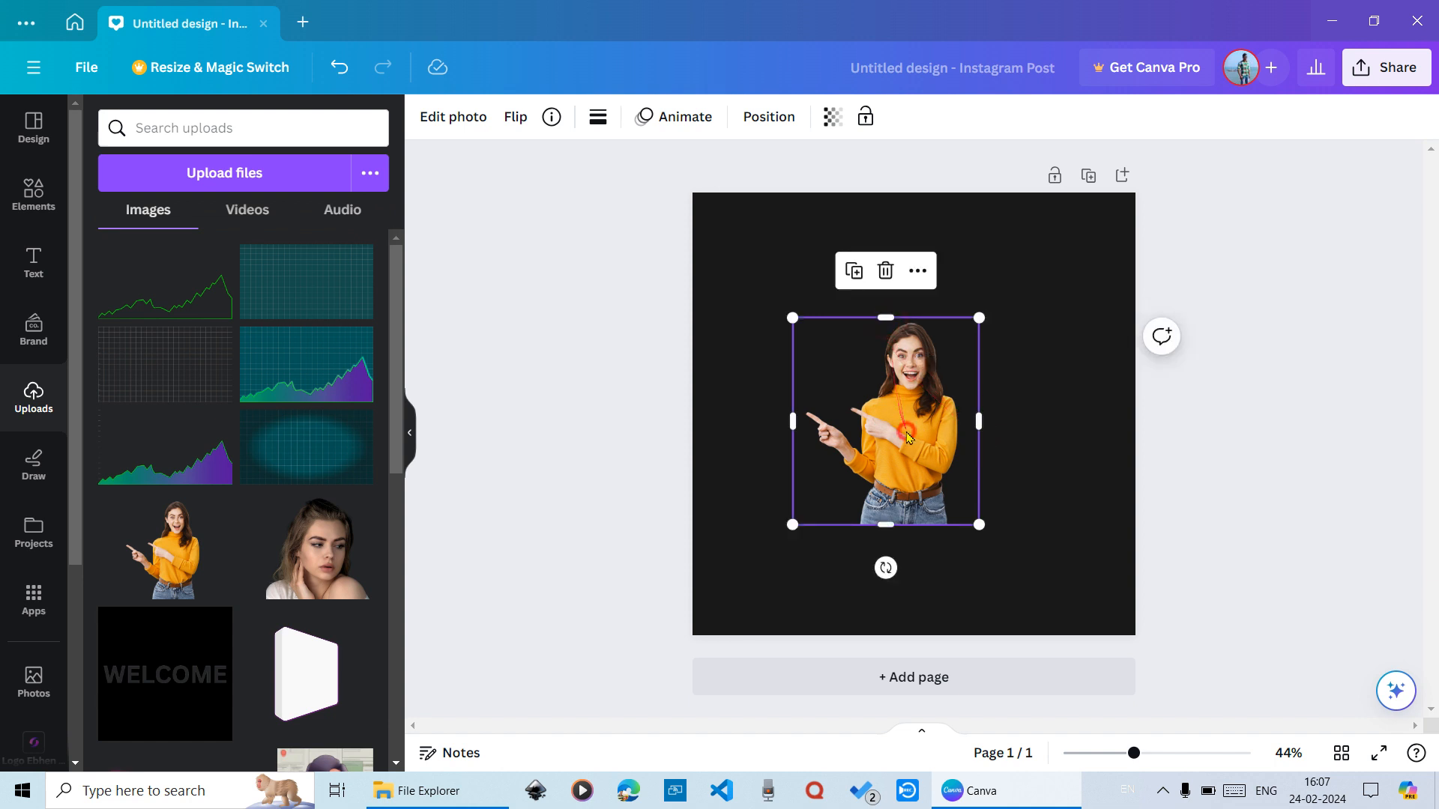
Enlarge the woman's photo to about 764 × 852 px and reposition it on the page
{"action": "left_click_drag", "start_coordinate": [907, 434], "coordinate": [892, 389]}
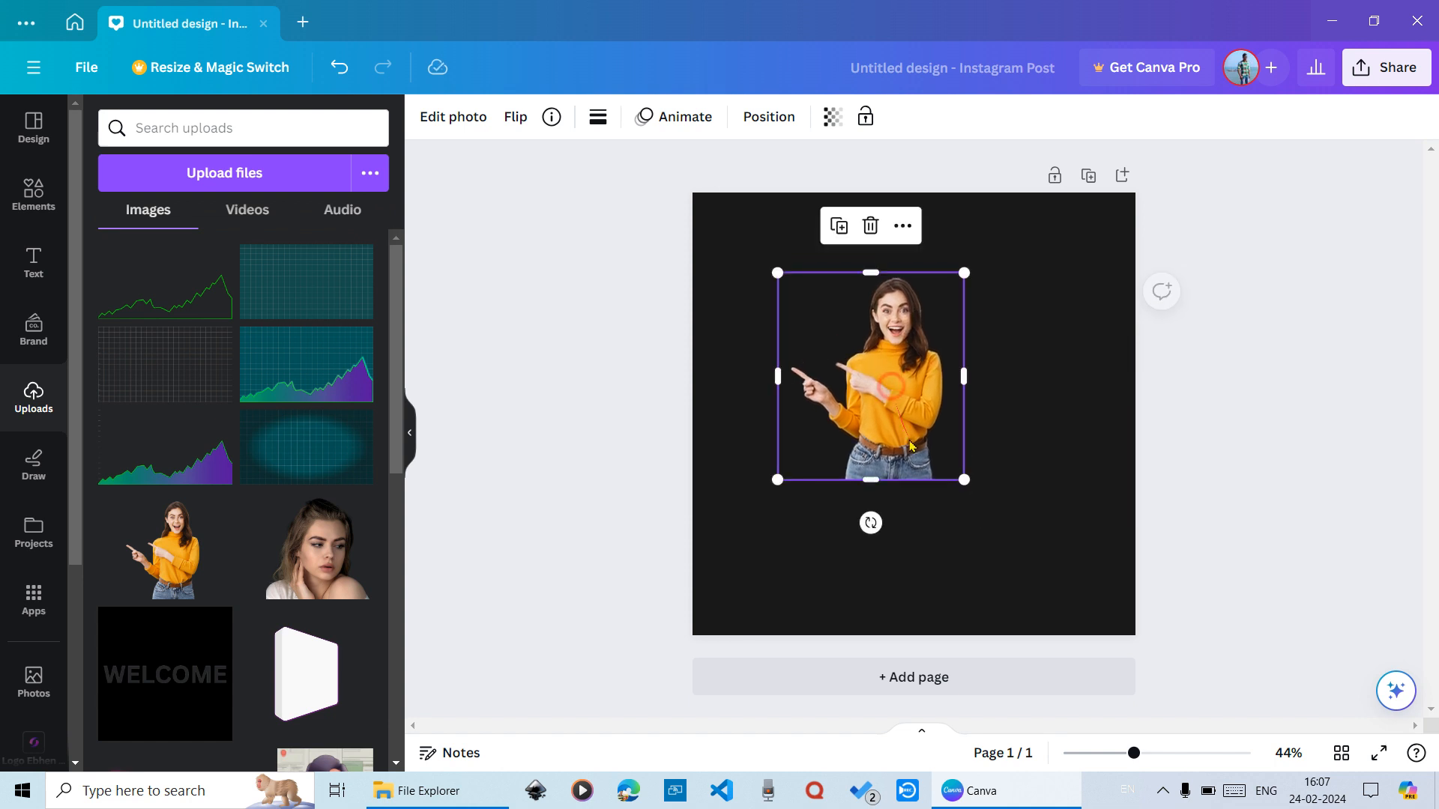
{"action": "left_click_drag", "start_coordinate": [974, 503], "coordinate": [1060, 646]}
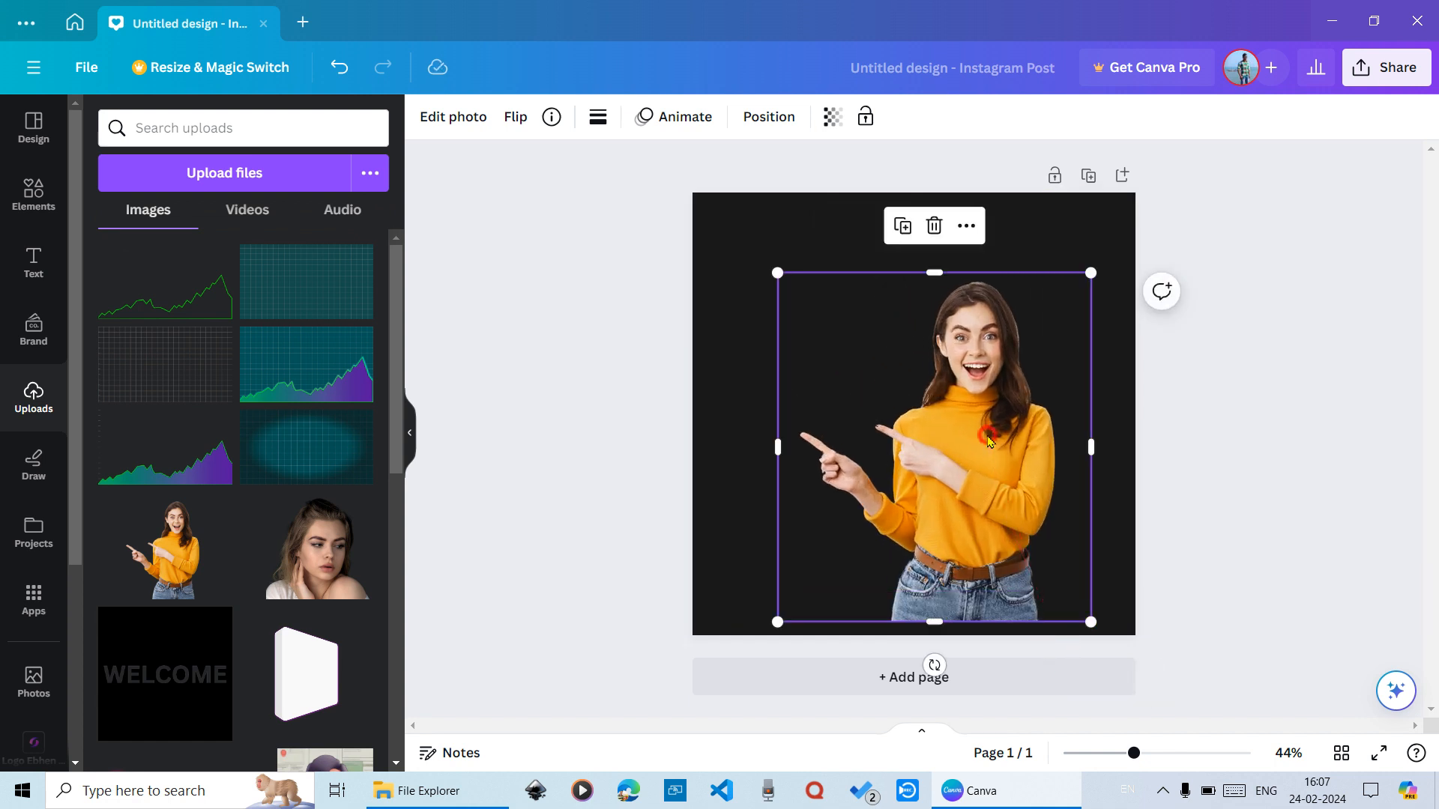
{"action": "left_click_drag", "start_coordinate": [988, 441], "coordinate": [936, 419]}
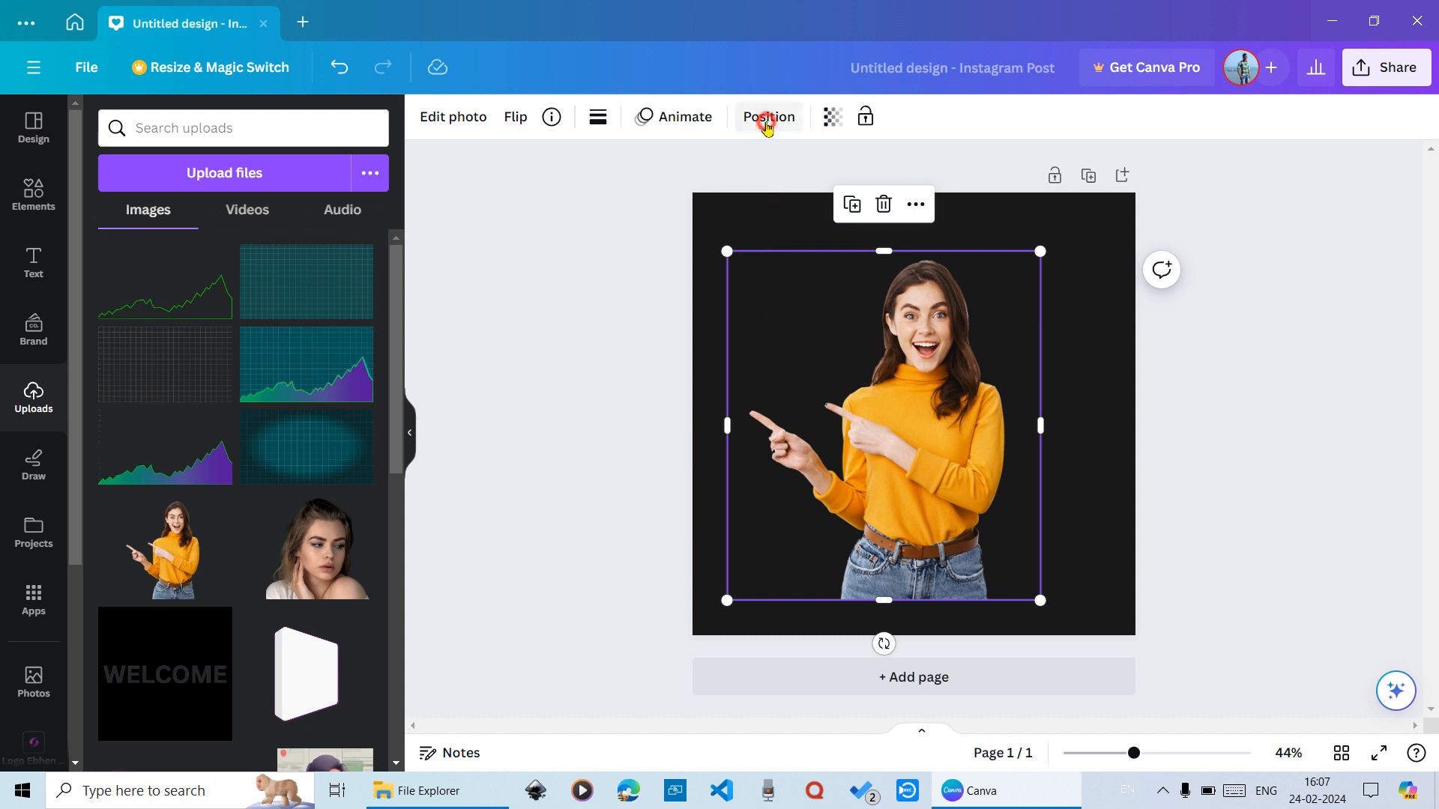
Align the woman's photo to the middle and centre of the page
{"action": "left_click", "coordinate": [766, 123]}
{"action": "left_click", "coordinate": [154, 324]}
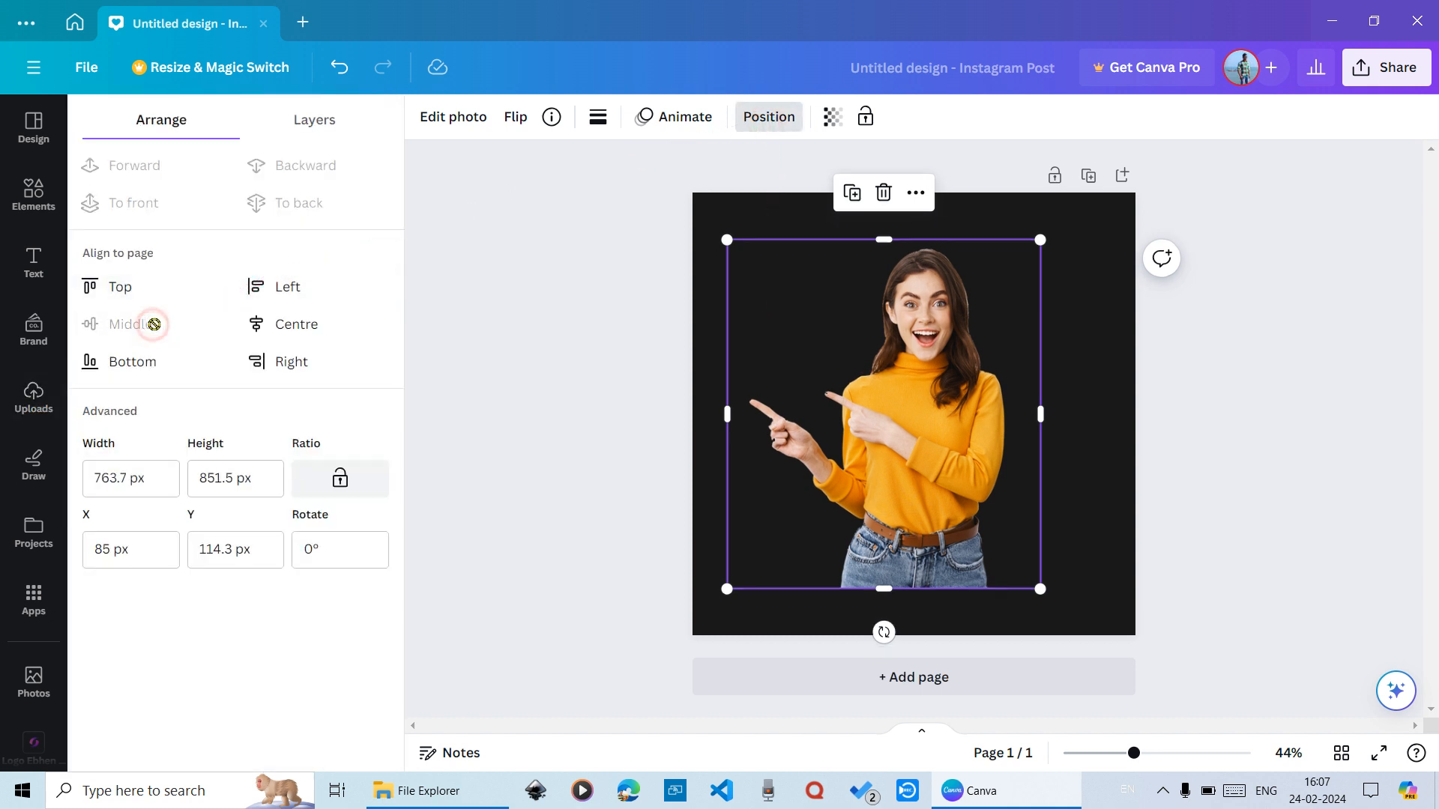
{"action": "left_click", "coordinate": [275, 324]}
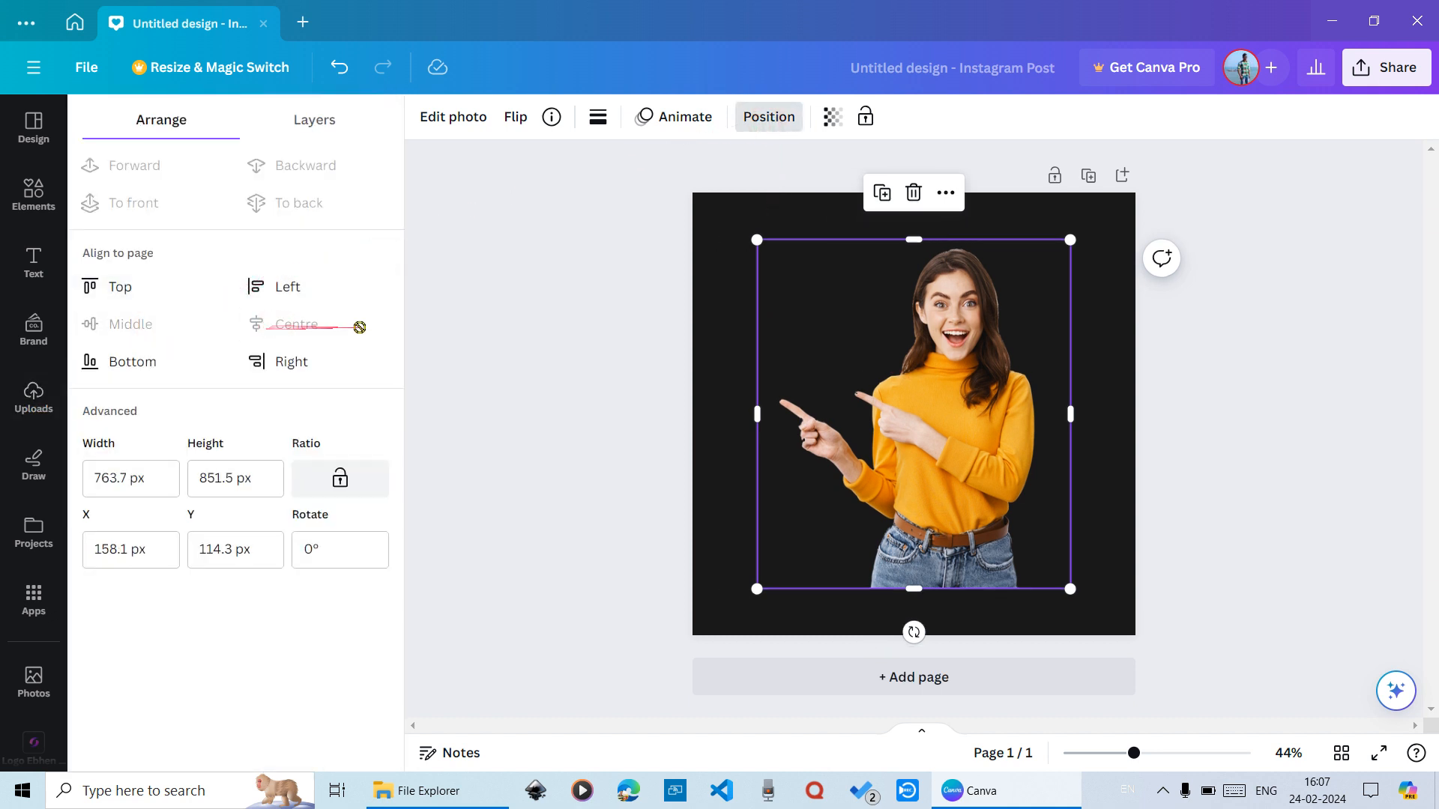
Duplicate the woman's photo, move the copy partly off the page's upper-left corner, and reselect the centred original
{"action": "left_click", "coordinate": [883, 197]}
{"action": "left_click_drag", "start_coordinate": [972, 347], "coordinate": [720, 253]}
{"action": "left_click", "coordinate": [861, 270]}
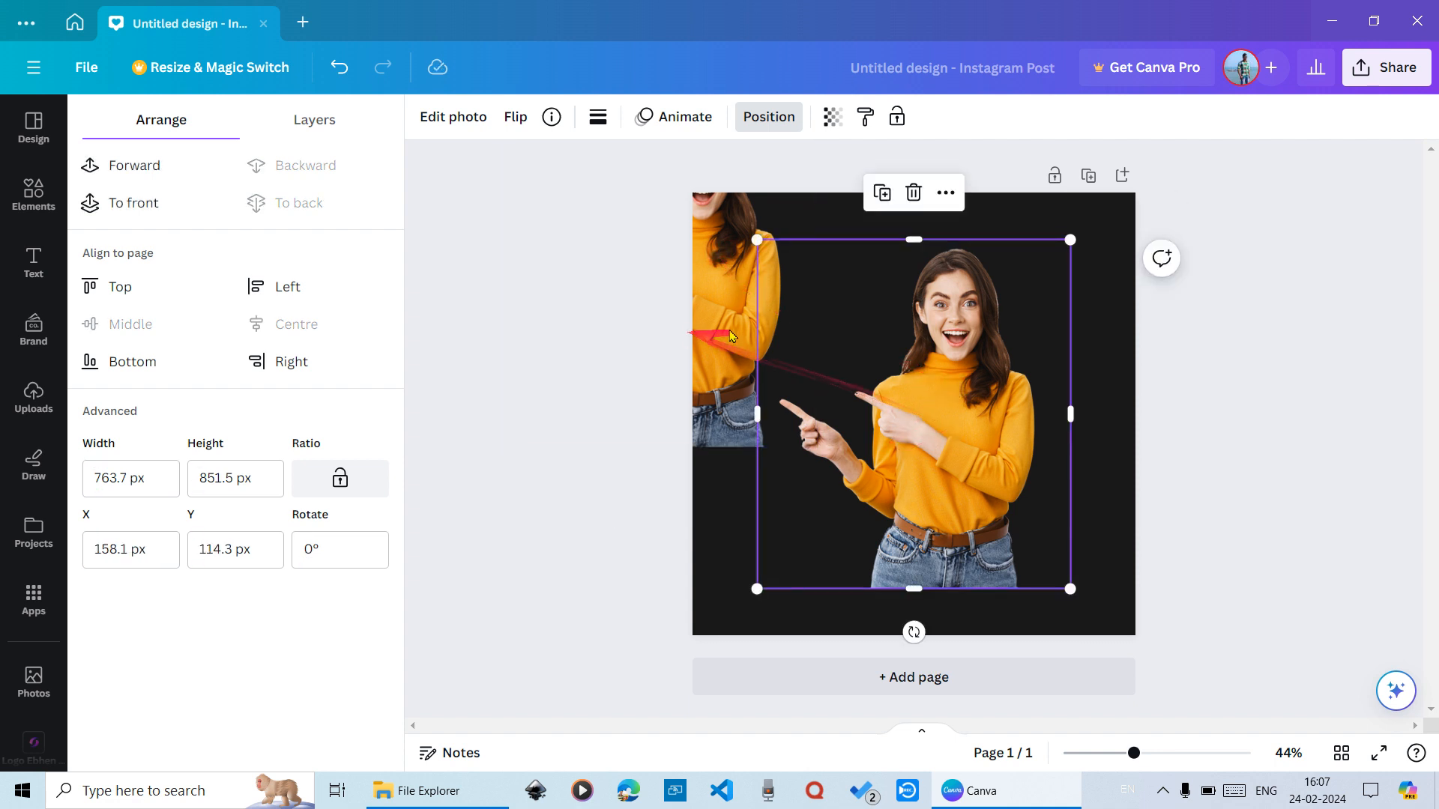
Duplicate the centred photo and align the new copy to the middle and centre of the page
{"action": "left_click", "coordinate": [883, 196]}
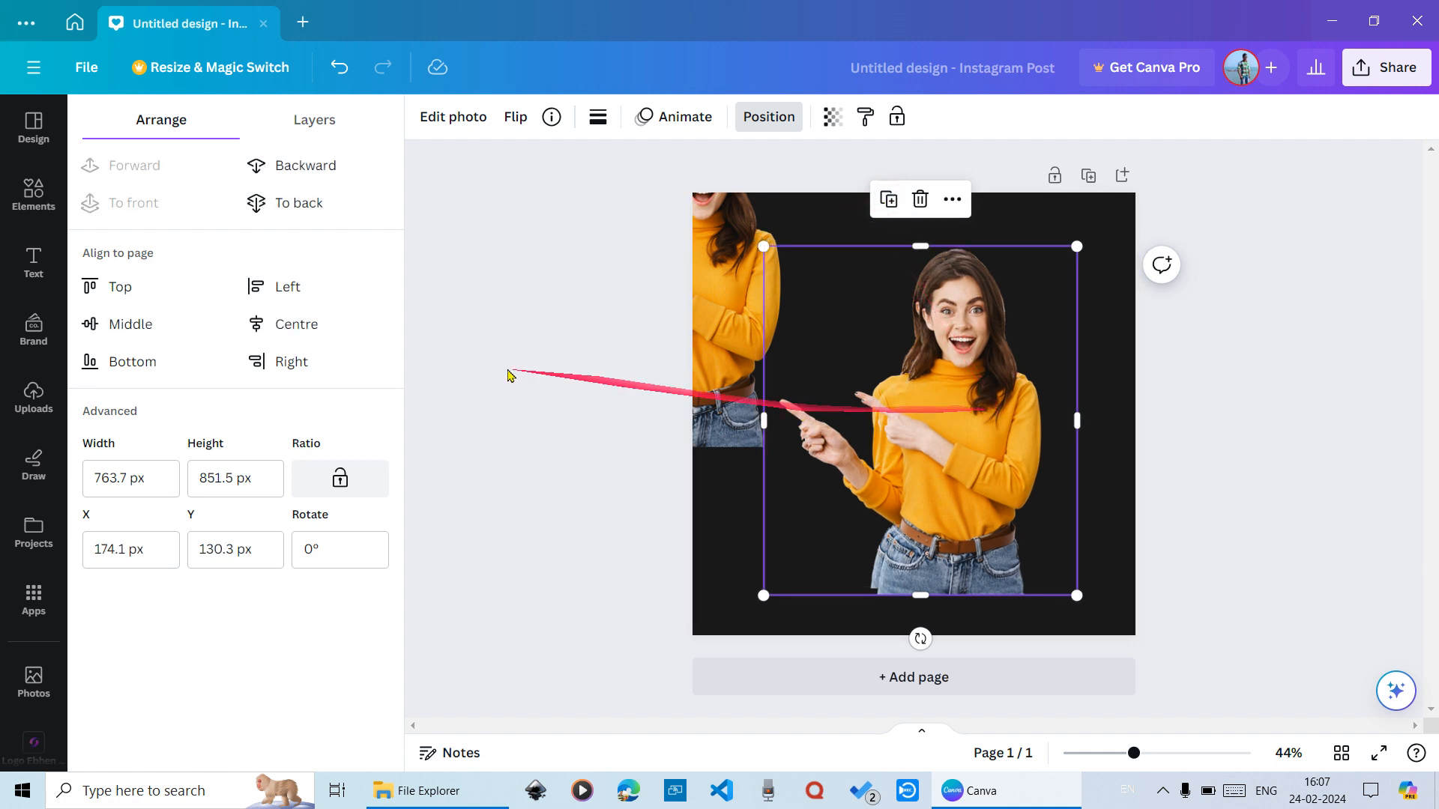
{"action": "left_click", "coordinate": [132, 323]}
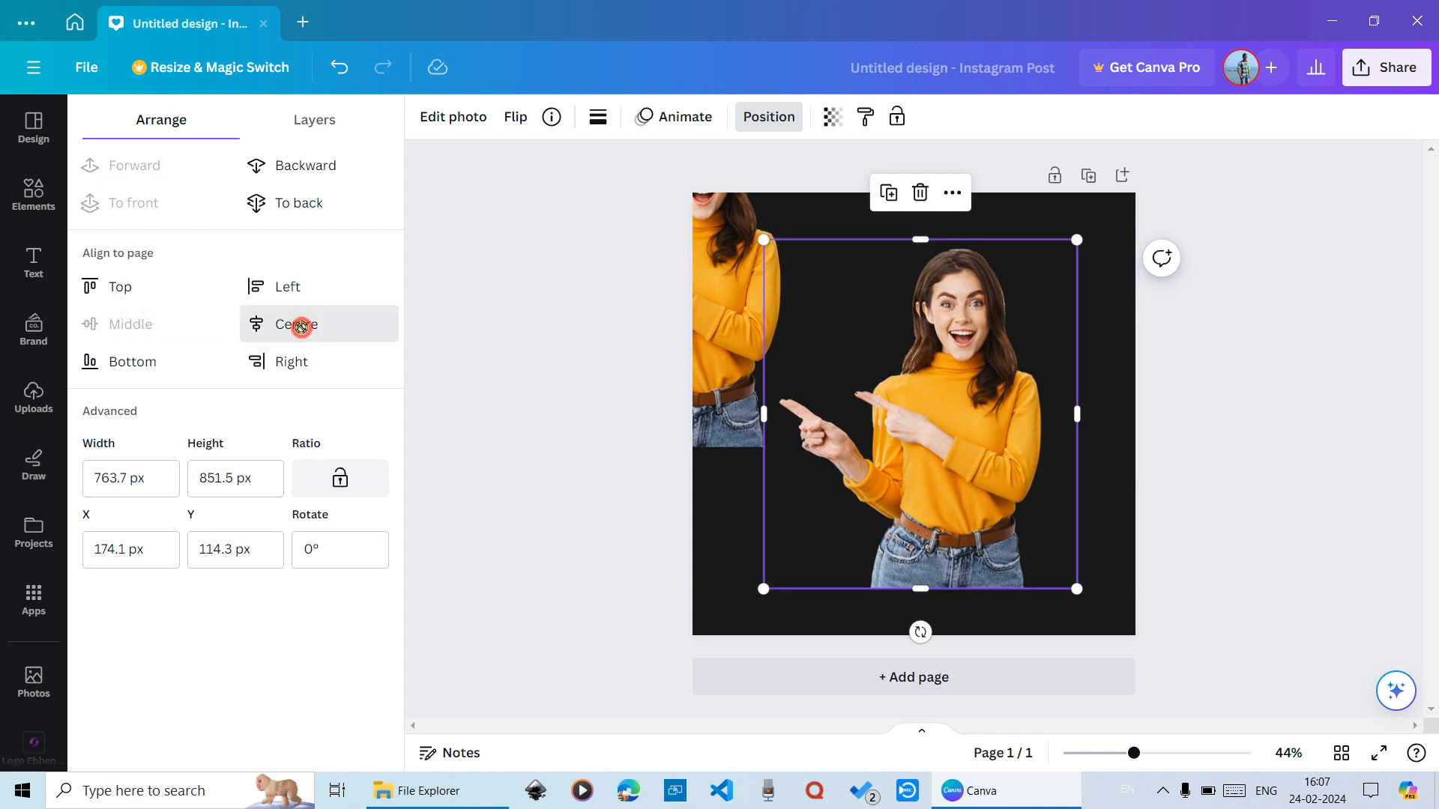
{"action": "left_click", "coordinate": [321, 336]}
Apply the Sea Green Duotone effect to the front copy of the centred photo
{"action": "left_click", "coordinate": [452, 126]}
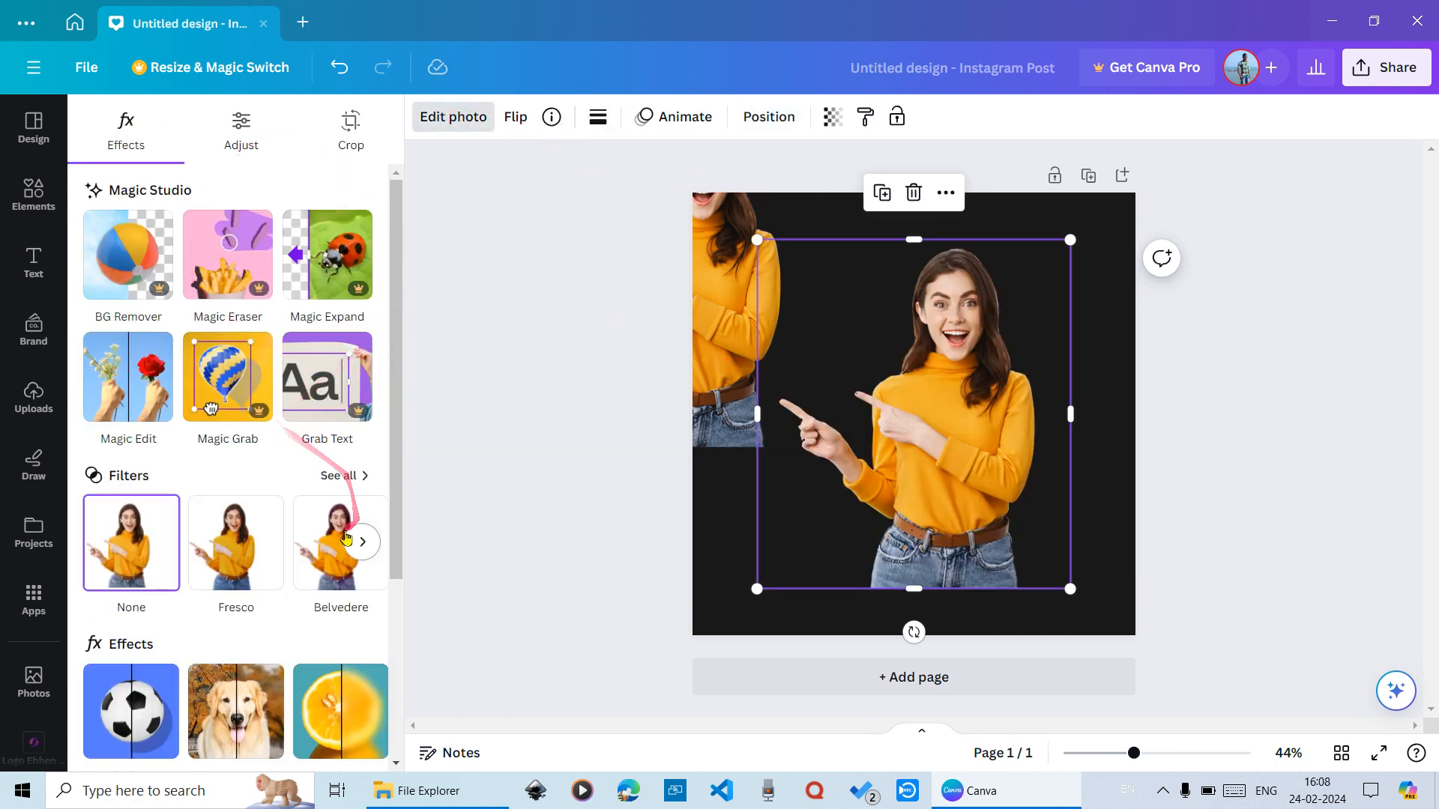
{"action": "scroll", "coordinate": [318, 527], "scroll_direction": "down", "scroll_amount": 3}
{"action": "left_click", "coordinate": [362, 441]}
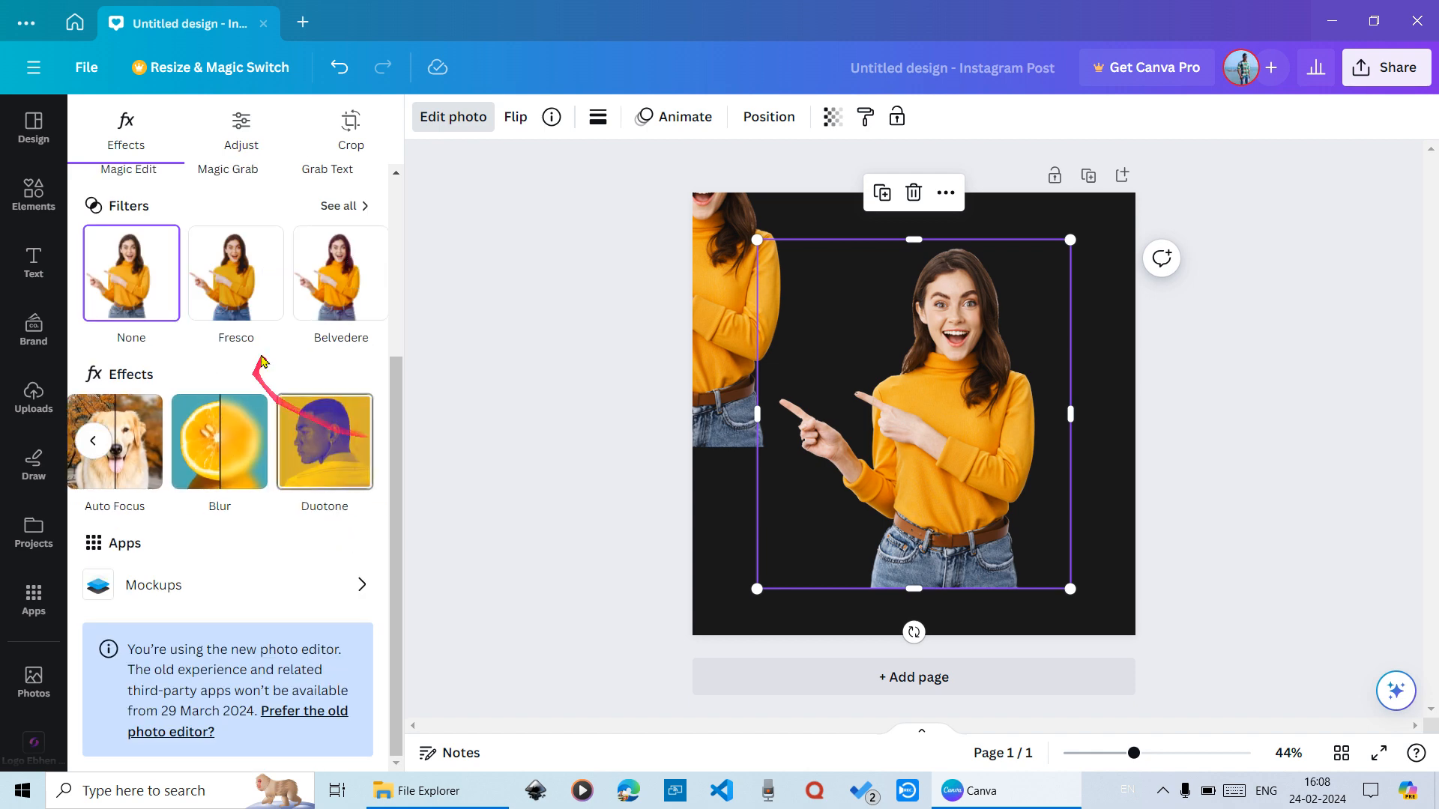
{"action": "left_click", "coordinate": [326, 448]}
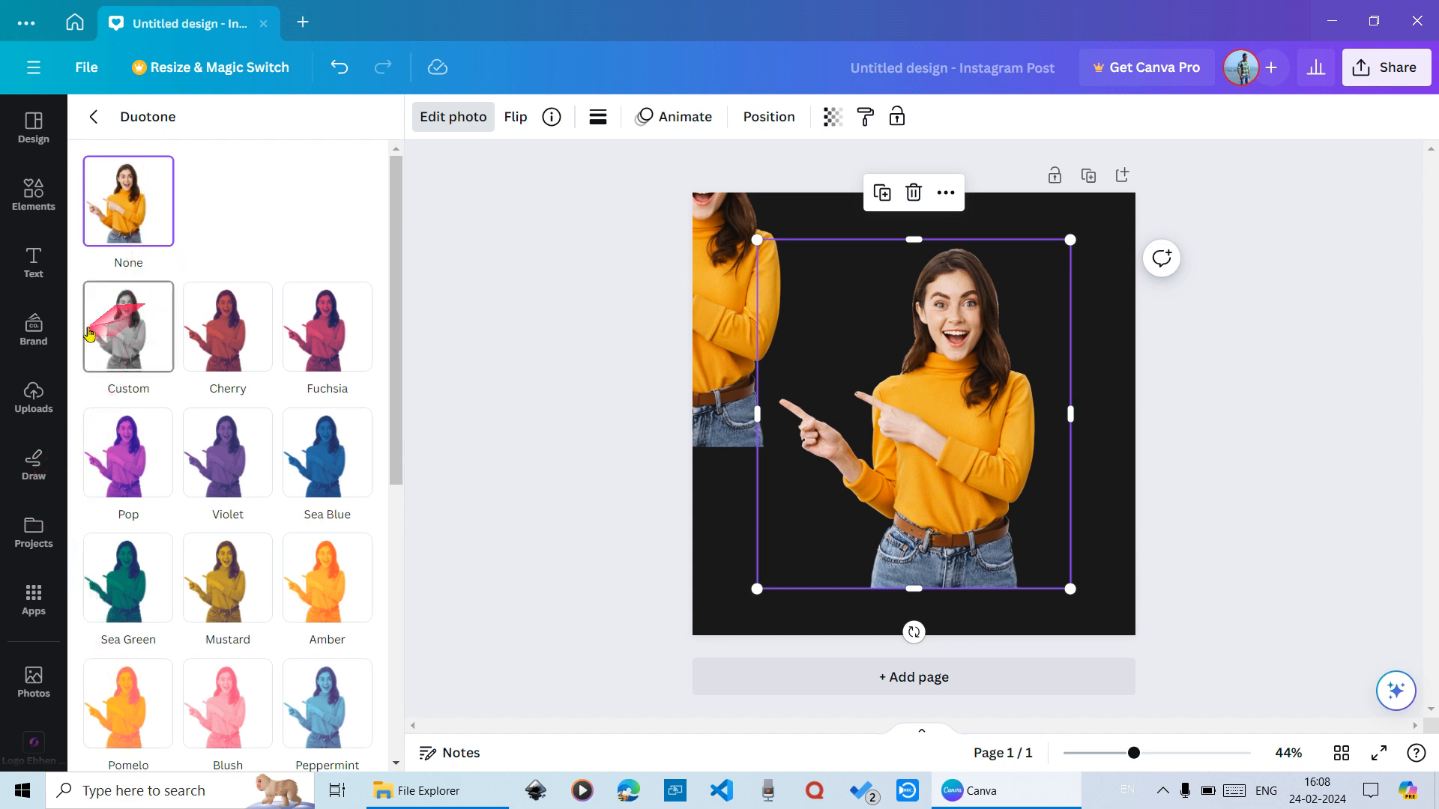
{"action": "left_click", "coordinate": [126, 590]}
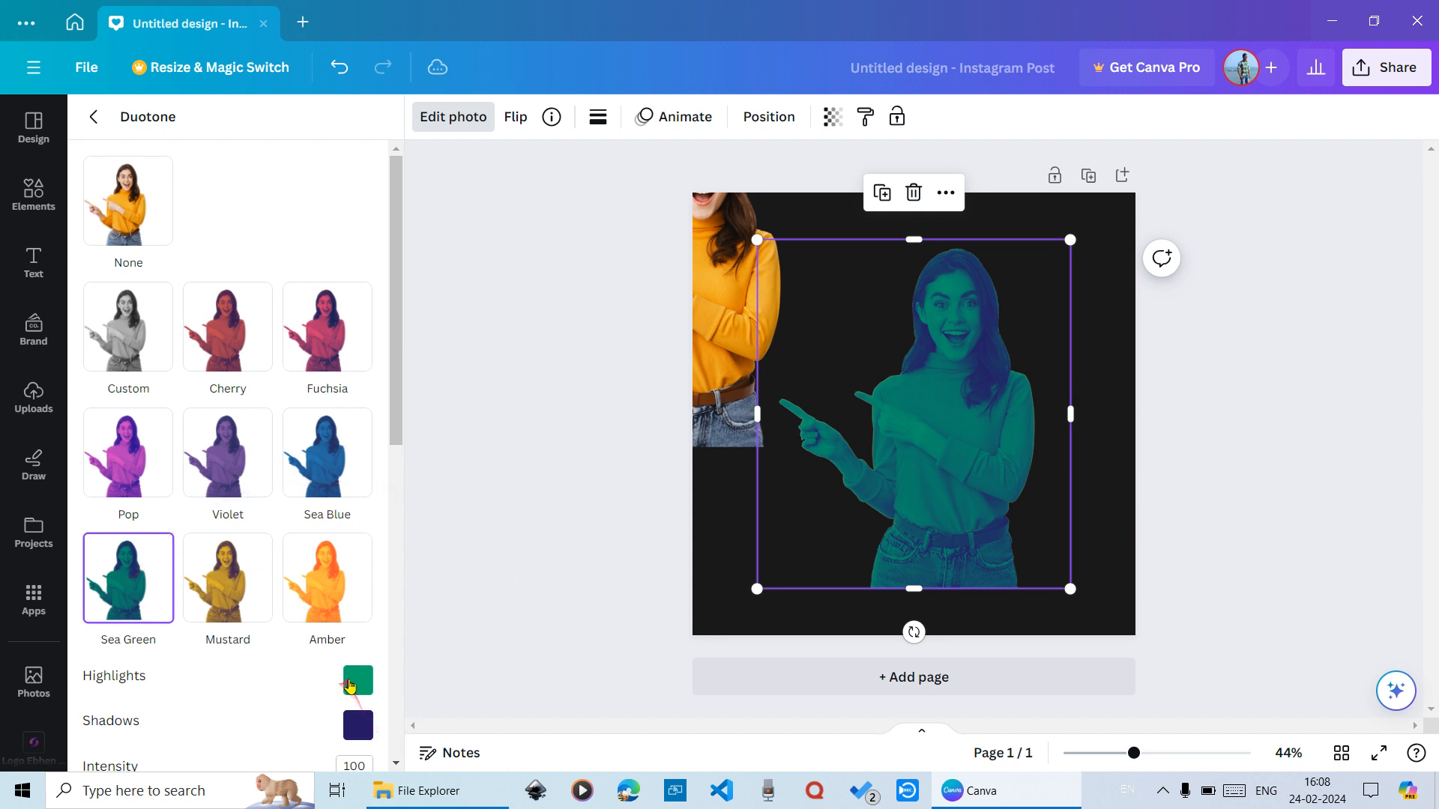
Set the duotone Highlights colour to bright green #23F10A
{"action": "left_click", "coordinate": [357, 681]}
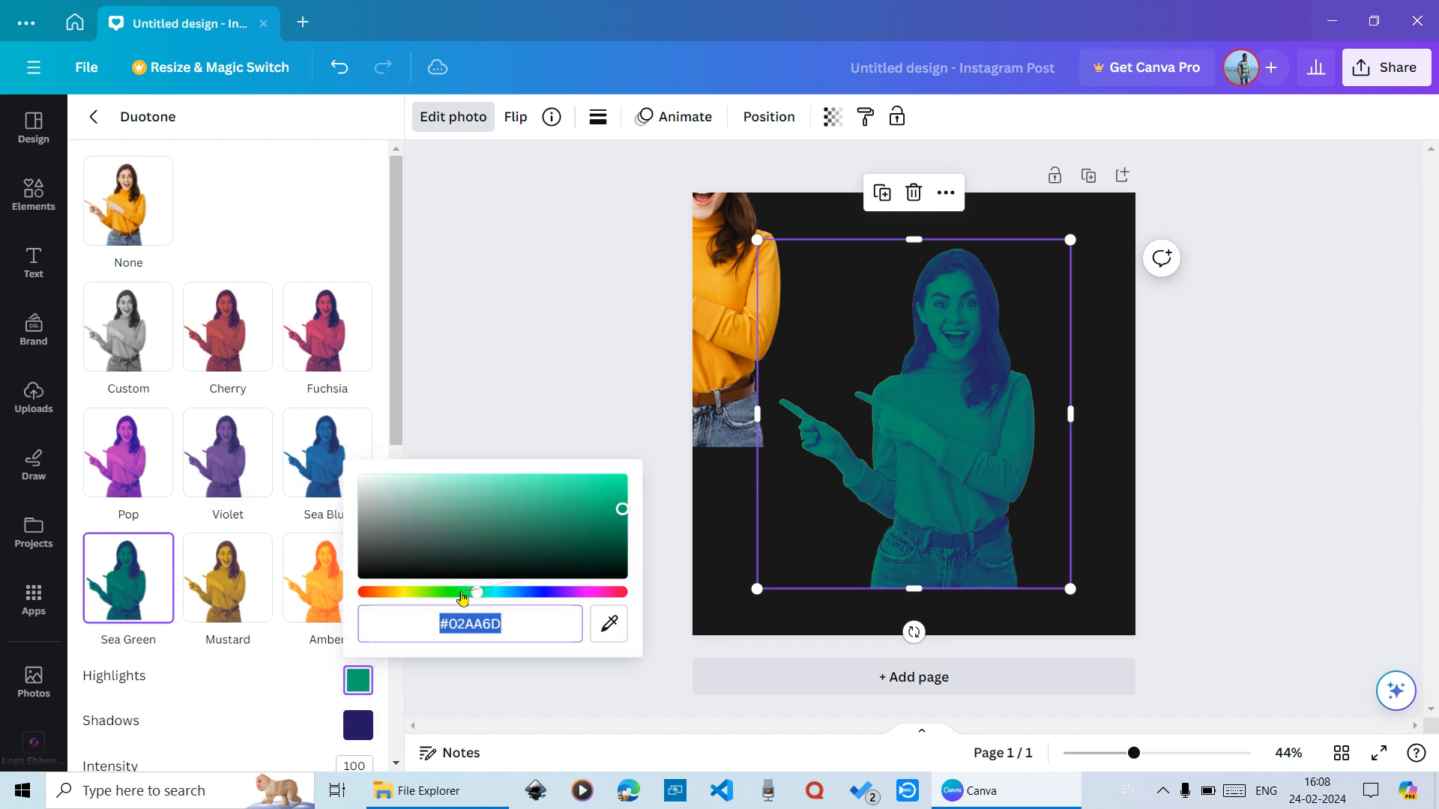
{"action": "left_click", "coordinate": [443, 593]}
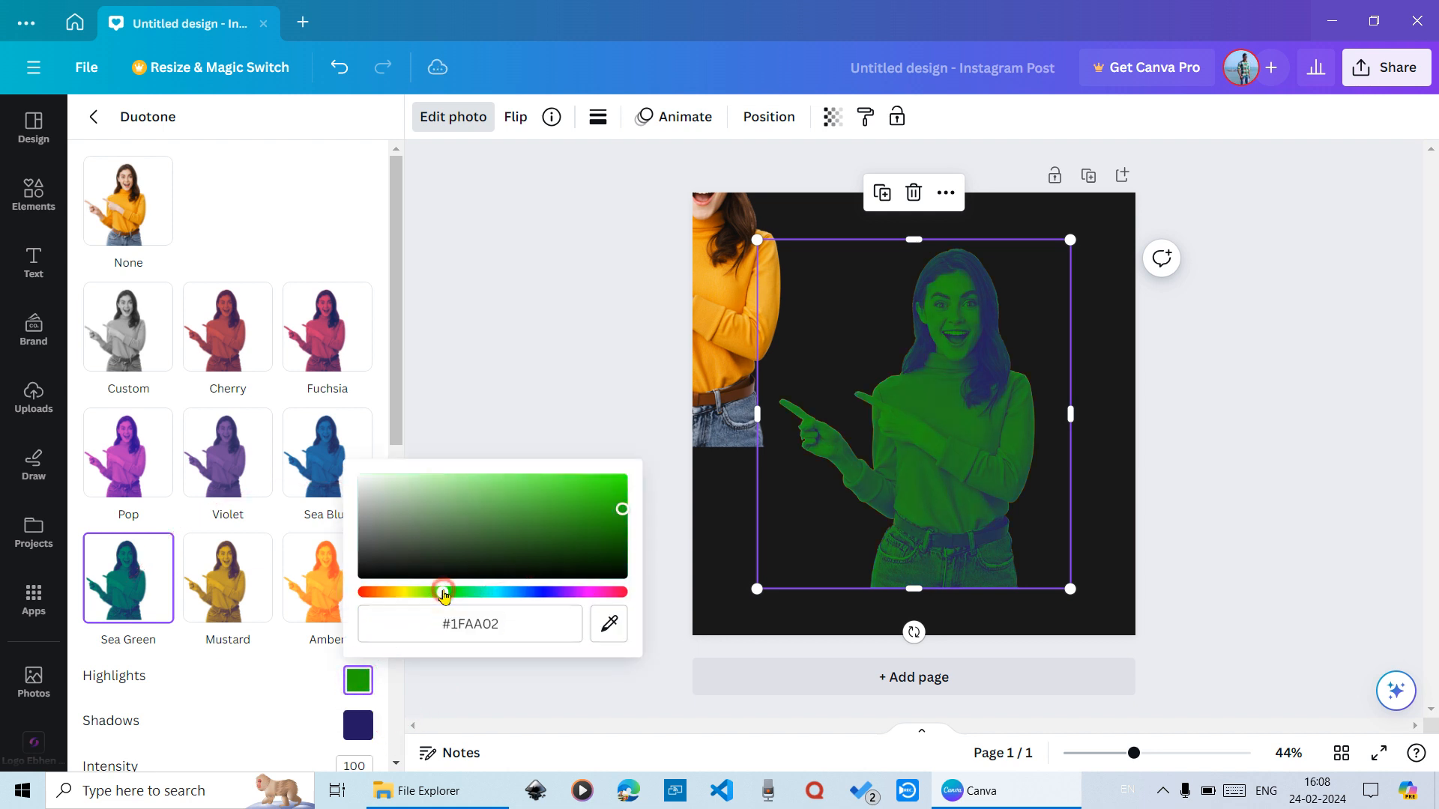
{"action": "left_click", "coordinate": [617, 482]}
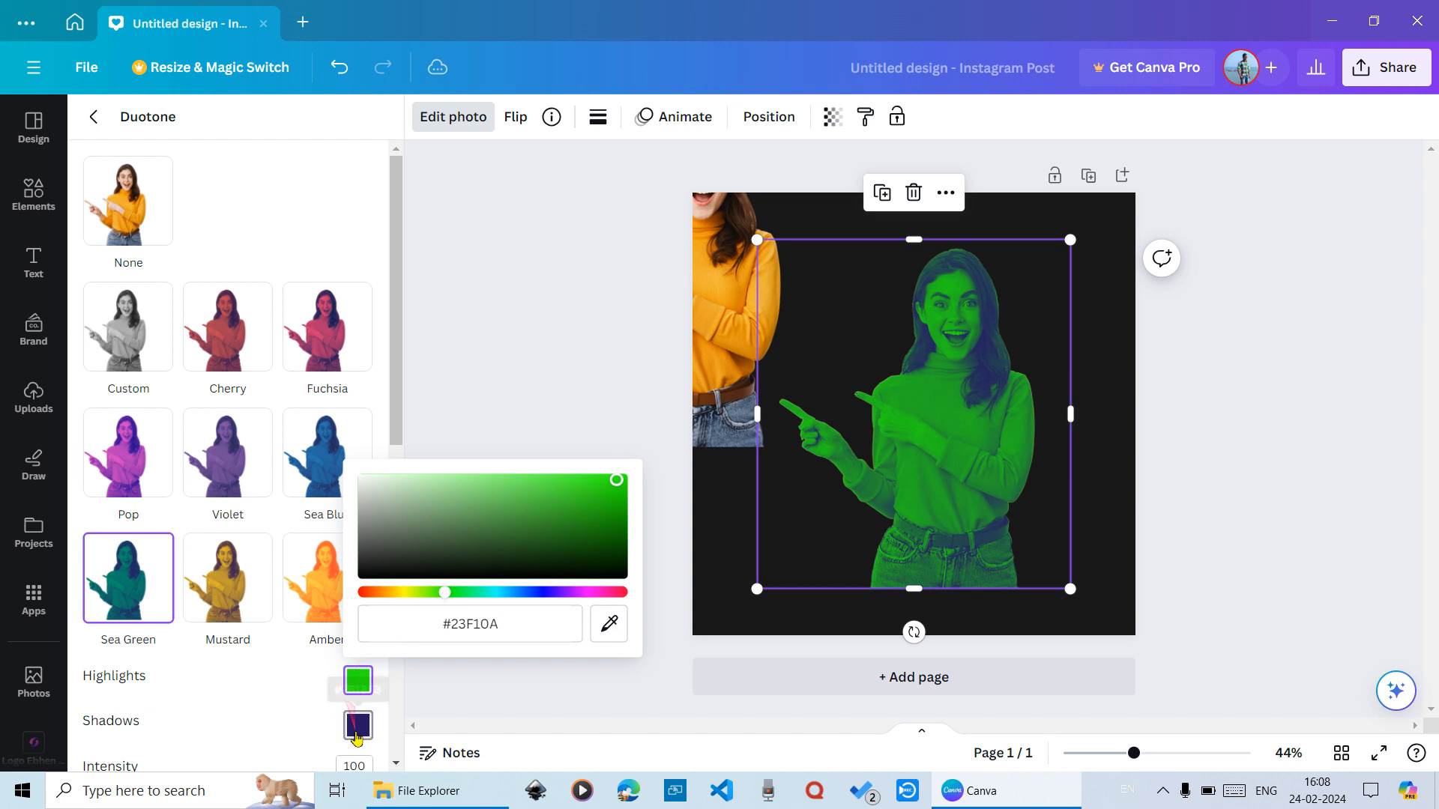
Set the duotone Shadows colour to bright green #0AE80C and leave the effect settings
{"action": "left_click", "coordinate": [357, 726]}
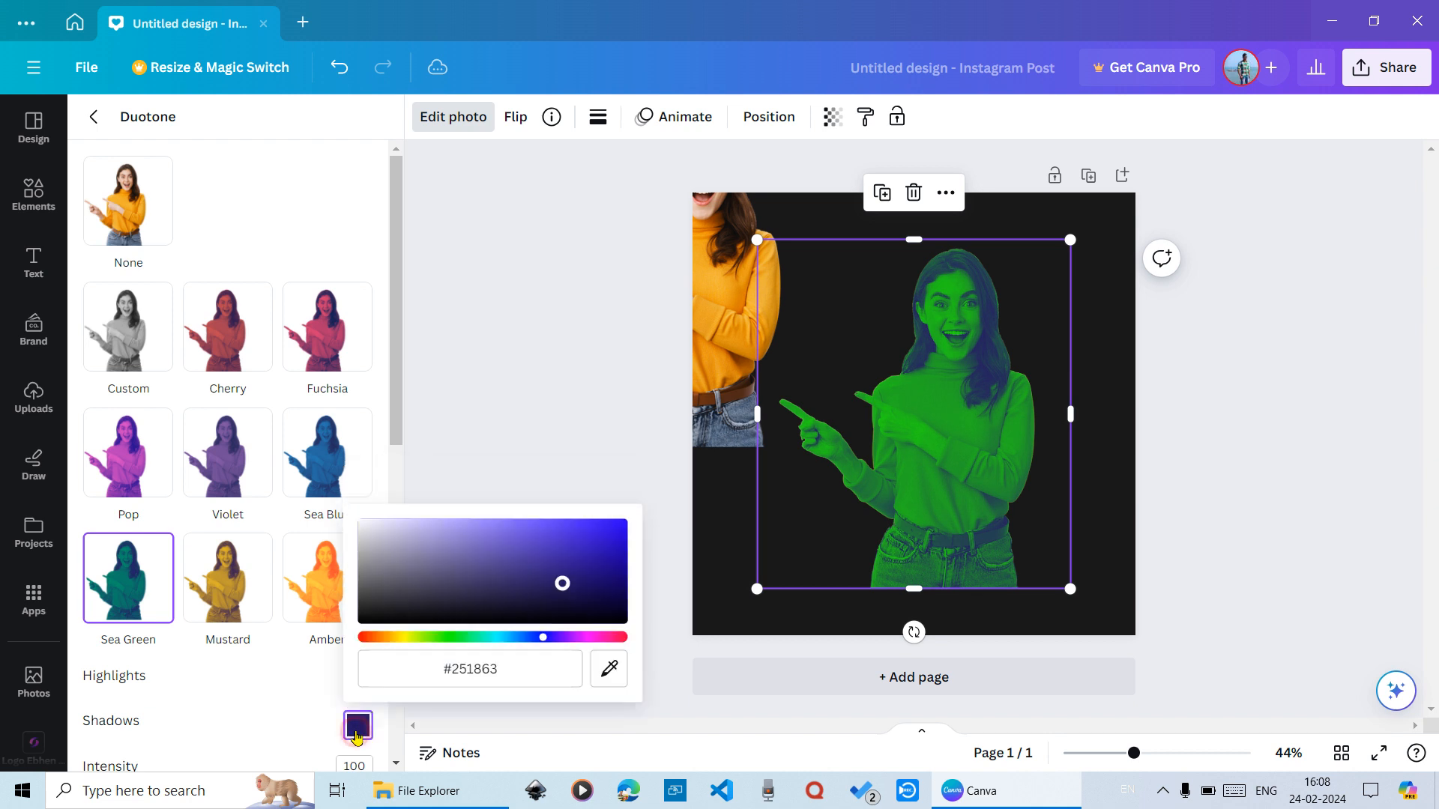
{"action": "left_click", "coordinate": [450, 638]}
{"action": "left_click", "coordinate": [617, 527]}
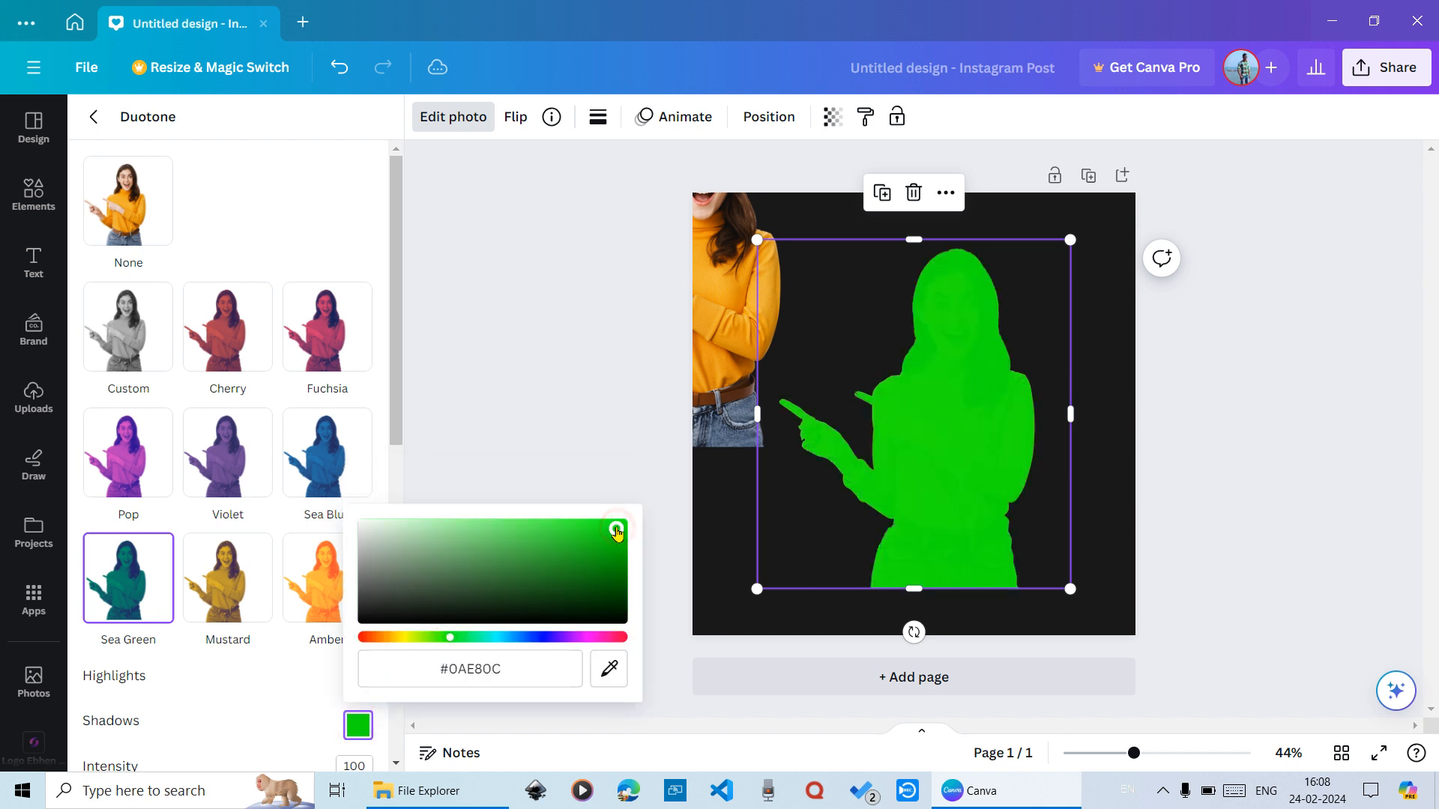
{"action": "scroll", "coordinate": [239, 592], "scroll_direction": "down", "scroll_amount": 4}
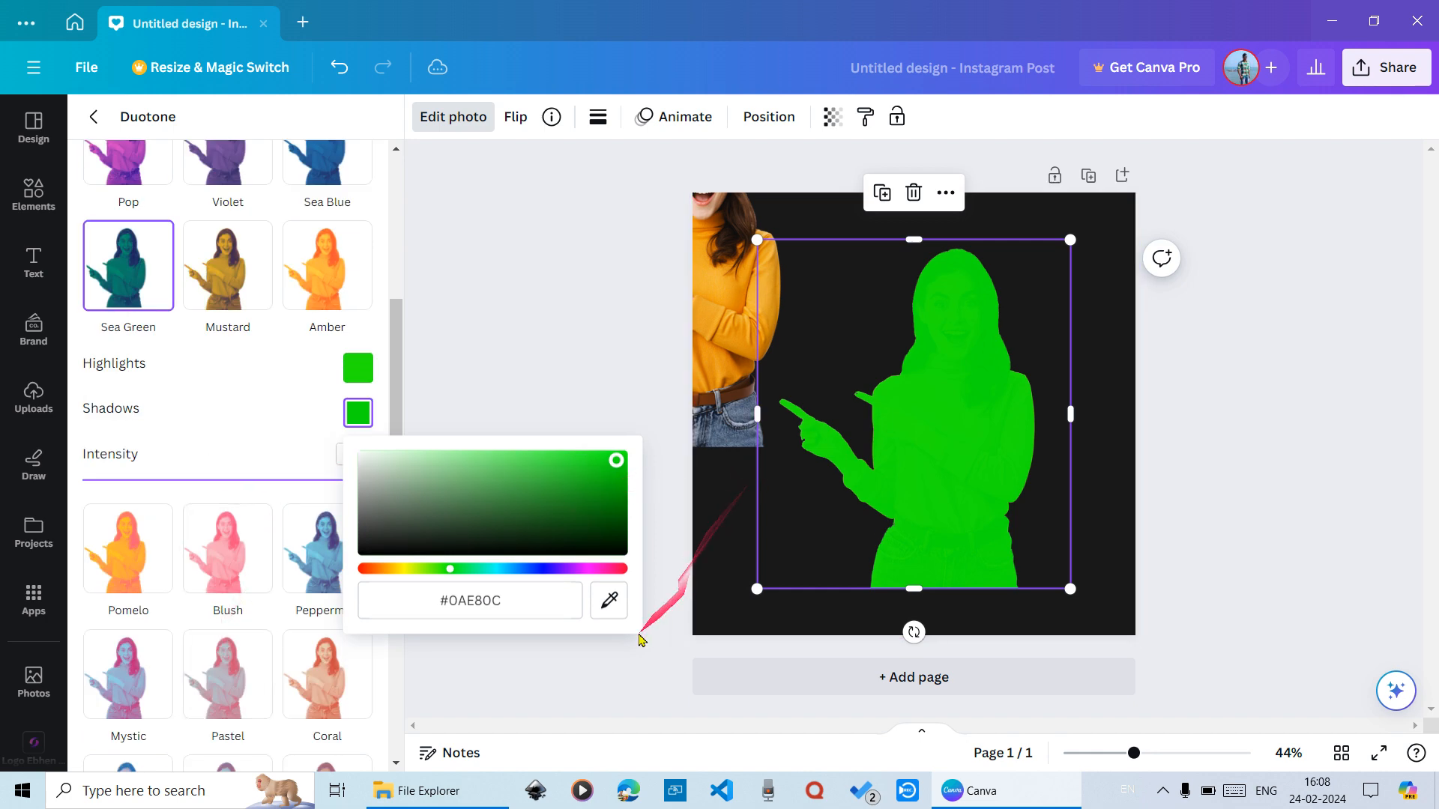
{"action": "left_click", "coordinate": [656, 673]}
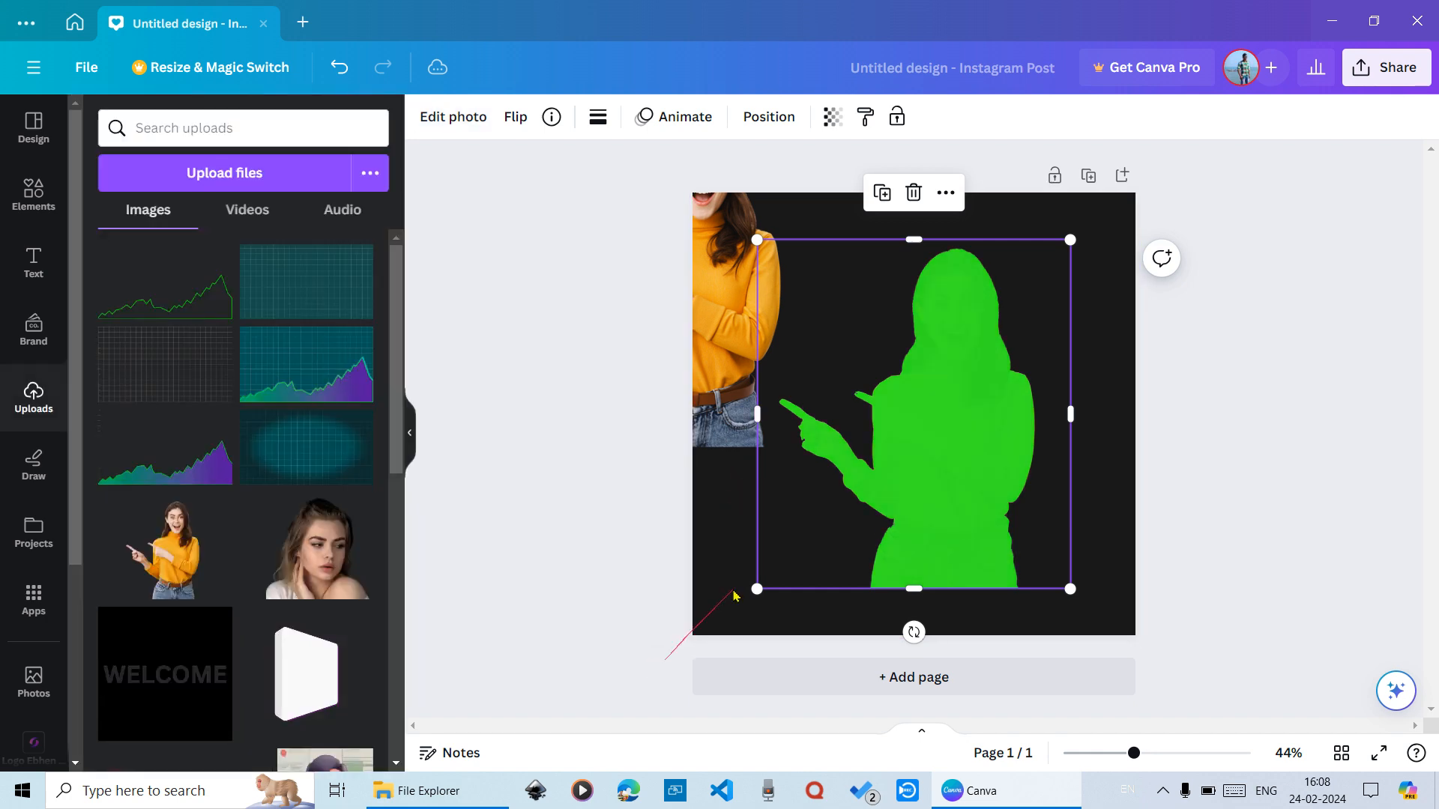
Blur the whole image of the green copy at intensity 60
{"action": "left_click", "coordinate": [446, 117]}
{"action": "scroll", "coordinate": [234, 525], "scroll_direction": "down", "scroll_amount": 3}
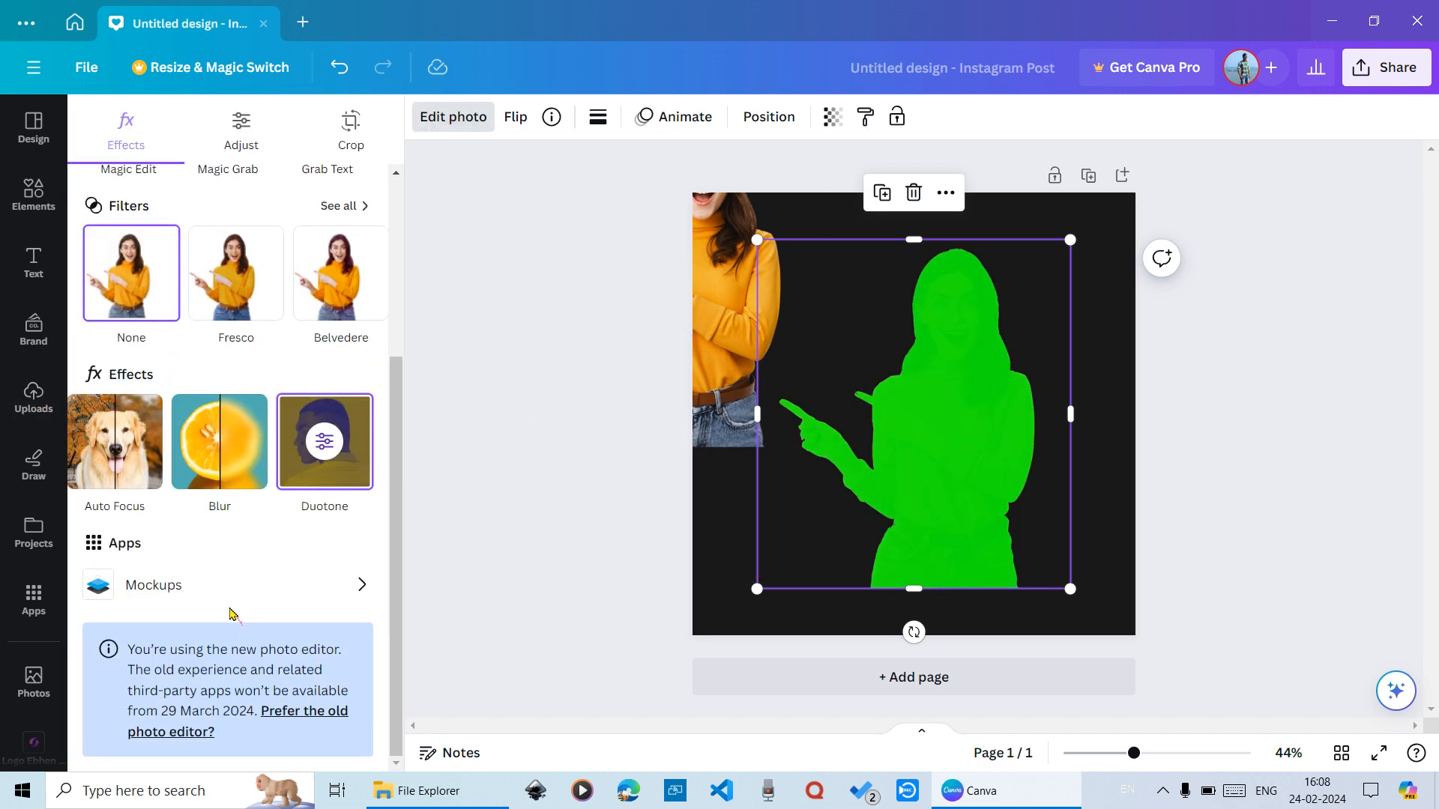
{"action": "left_click", "coordinate": [234, 460]}
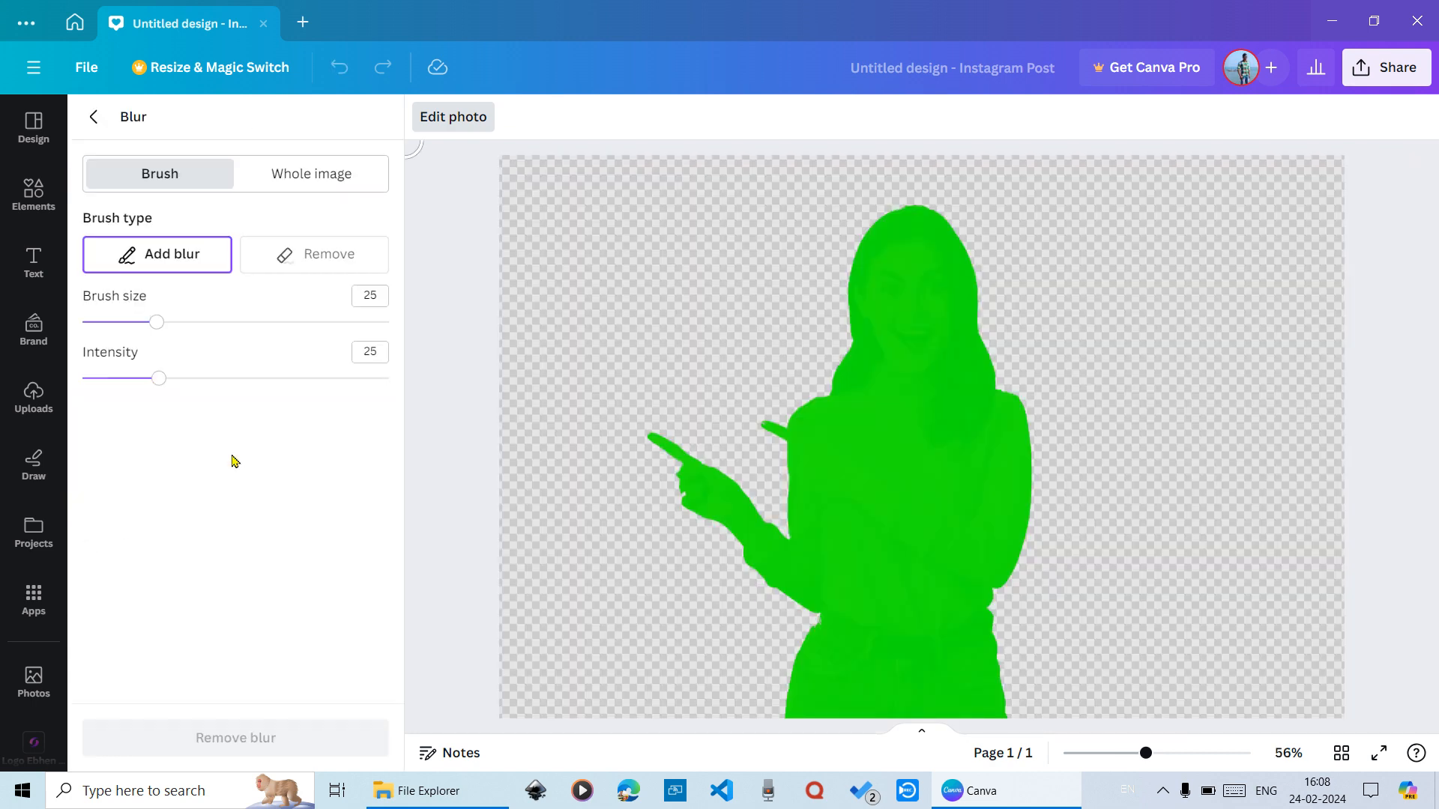
{"action": "left_click", "coordinate": [299, 174]}
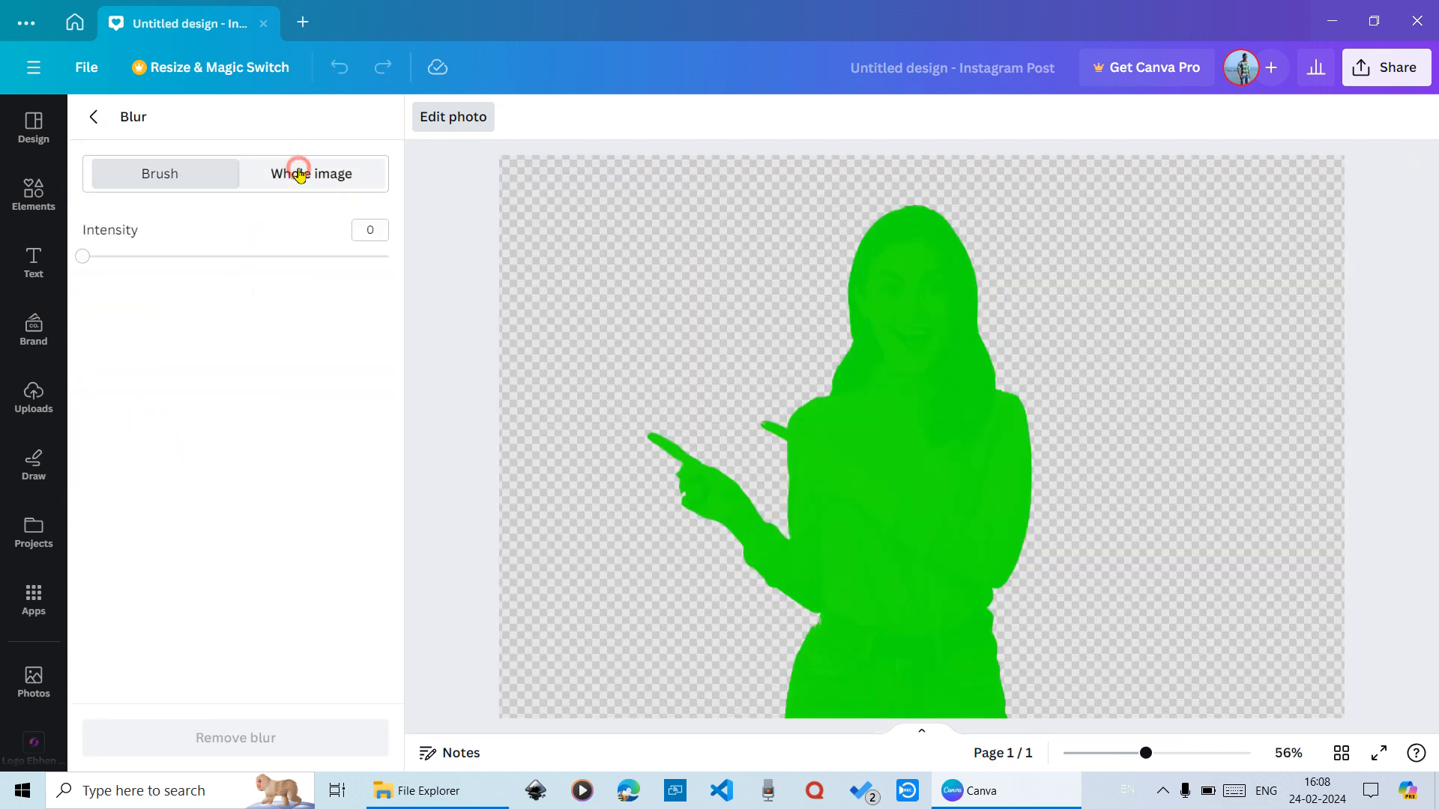
{"action": "left_click", "coordinate": [84, 259]}
{"action": "left_click_drag", "start_coordinate": [85, 262], "coordinate": [260, 270]}
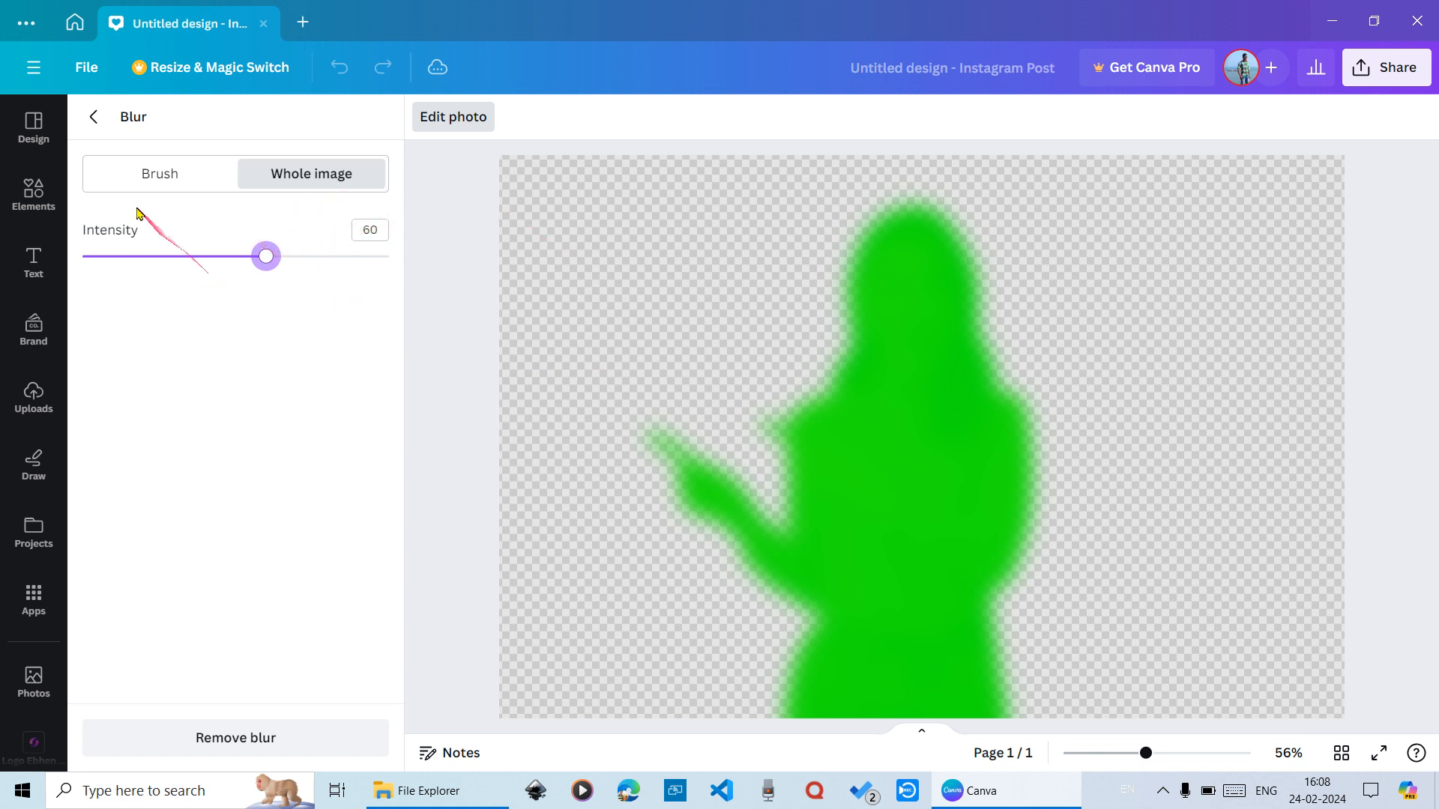
{"action": "left_click", "coordinate": [99, 118]}
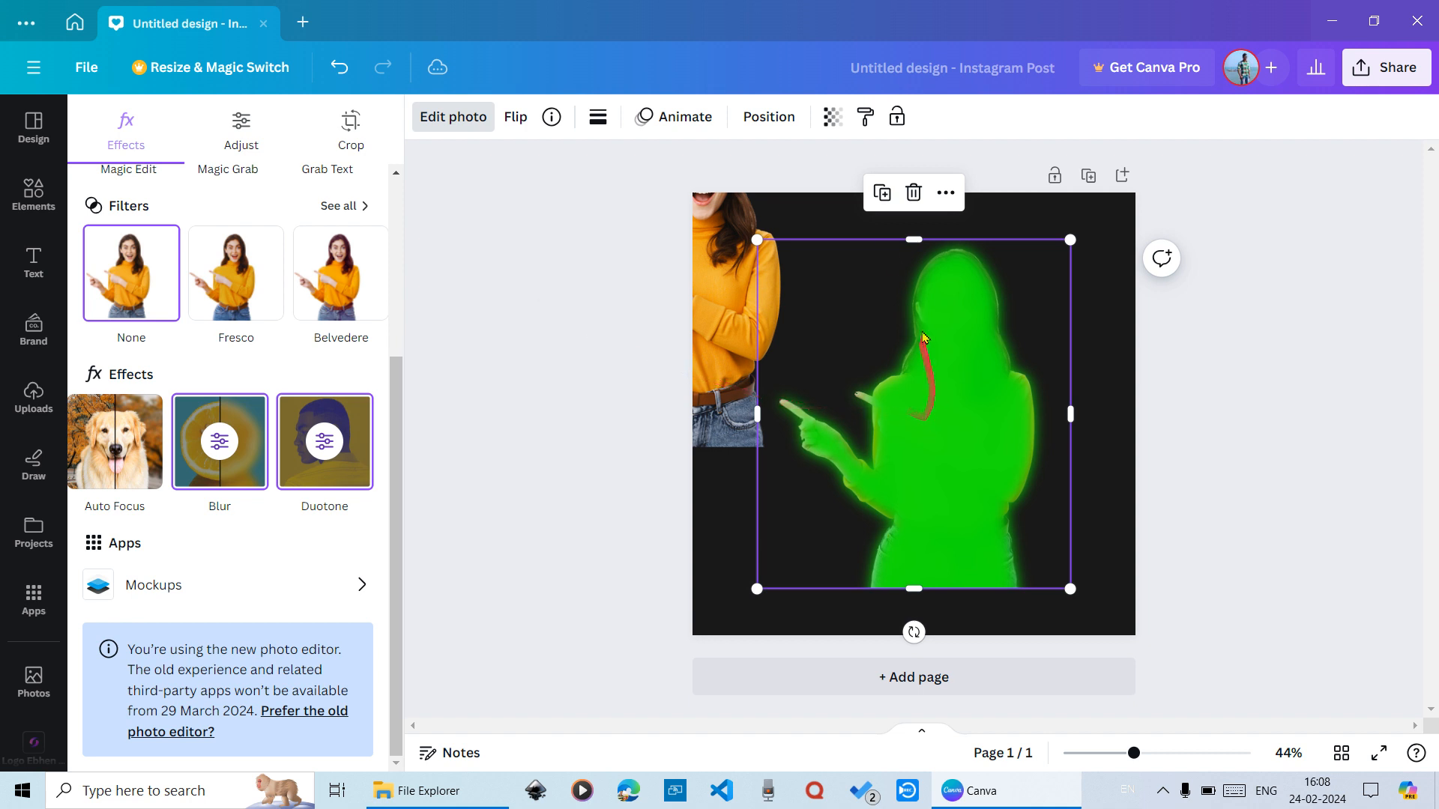
Send the blurred green copy to the back, behind the centred original photo, and deselect it
{"action": "left_click", "coordinate": [771, 117]}
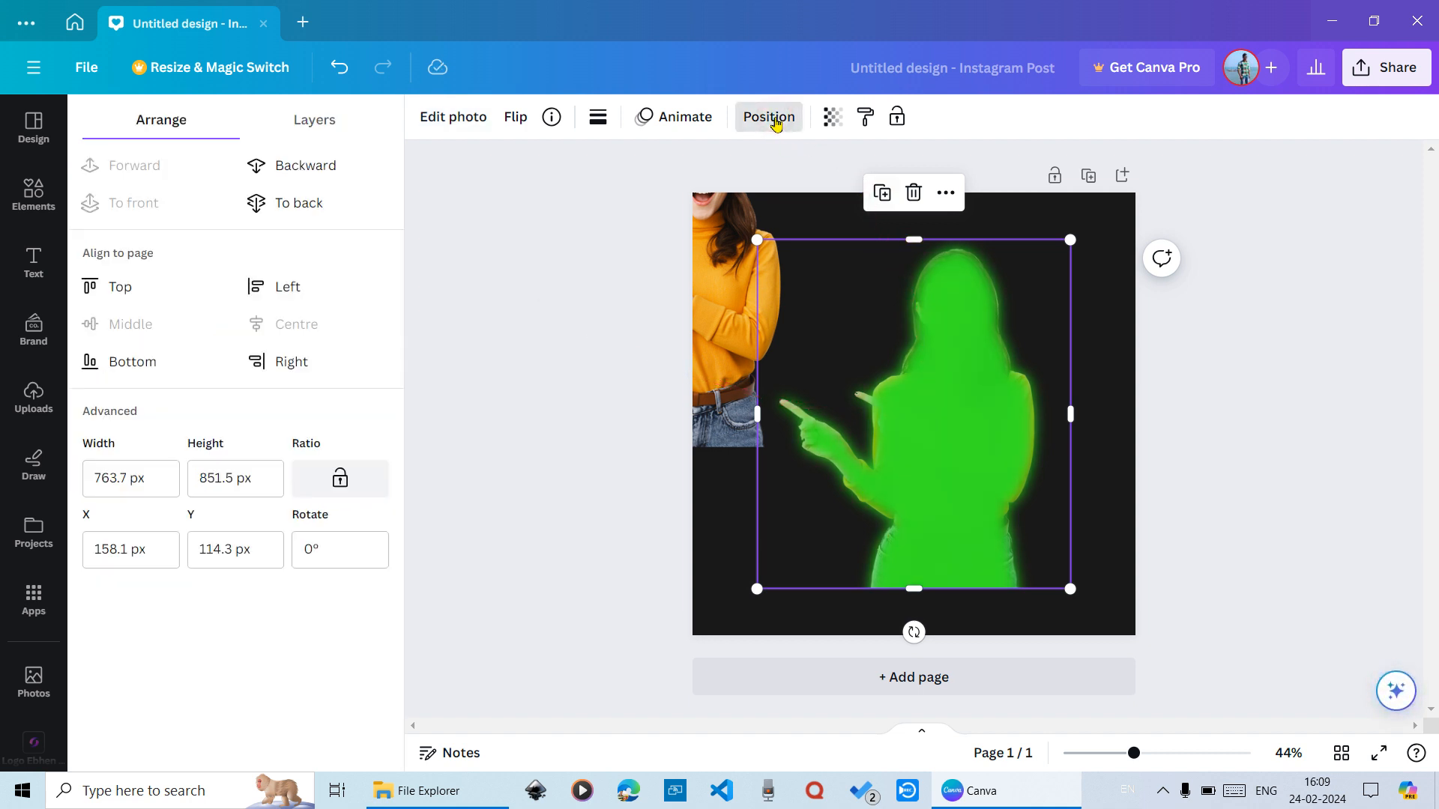
{"action": "left_click", "coordinate": [299, 204]}
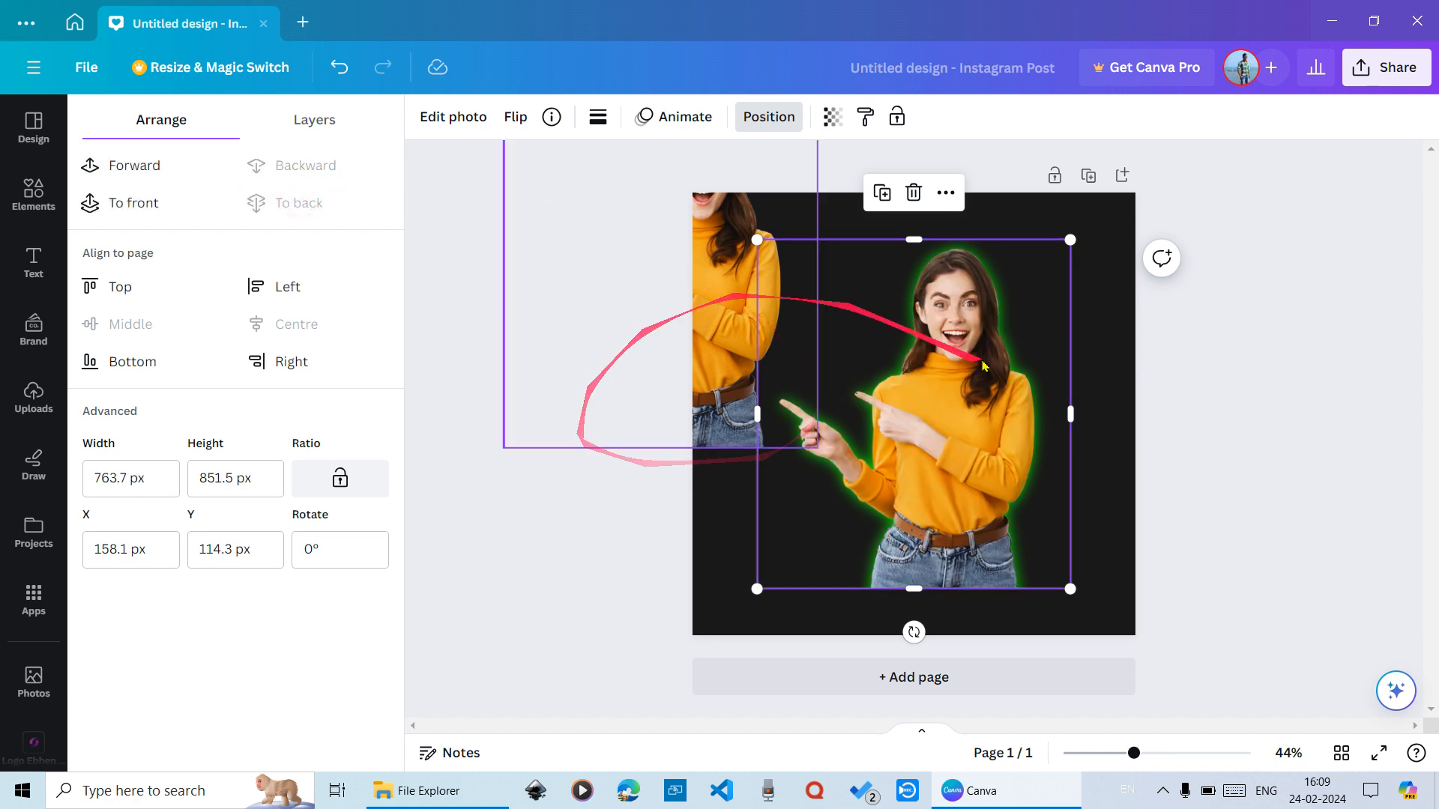
{"action": "left_click", "coordinate": [1235, 368]}
{"action": "left_click", "coordinate": [1213, 378]}
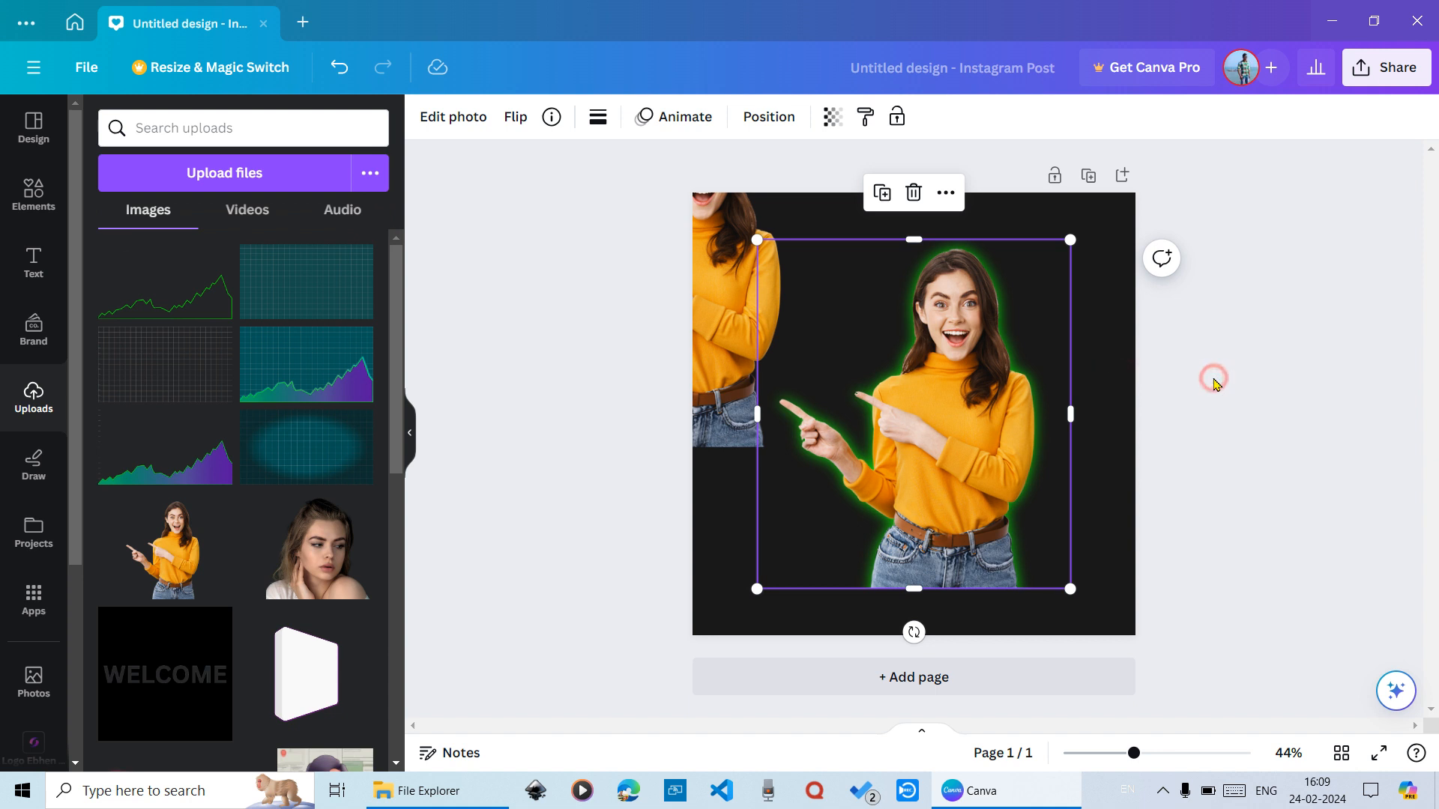
{"action": "left_click", "coordinate": [1109, 369]}
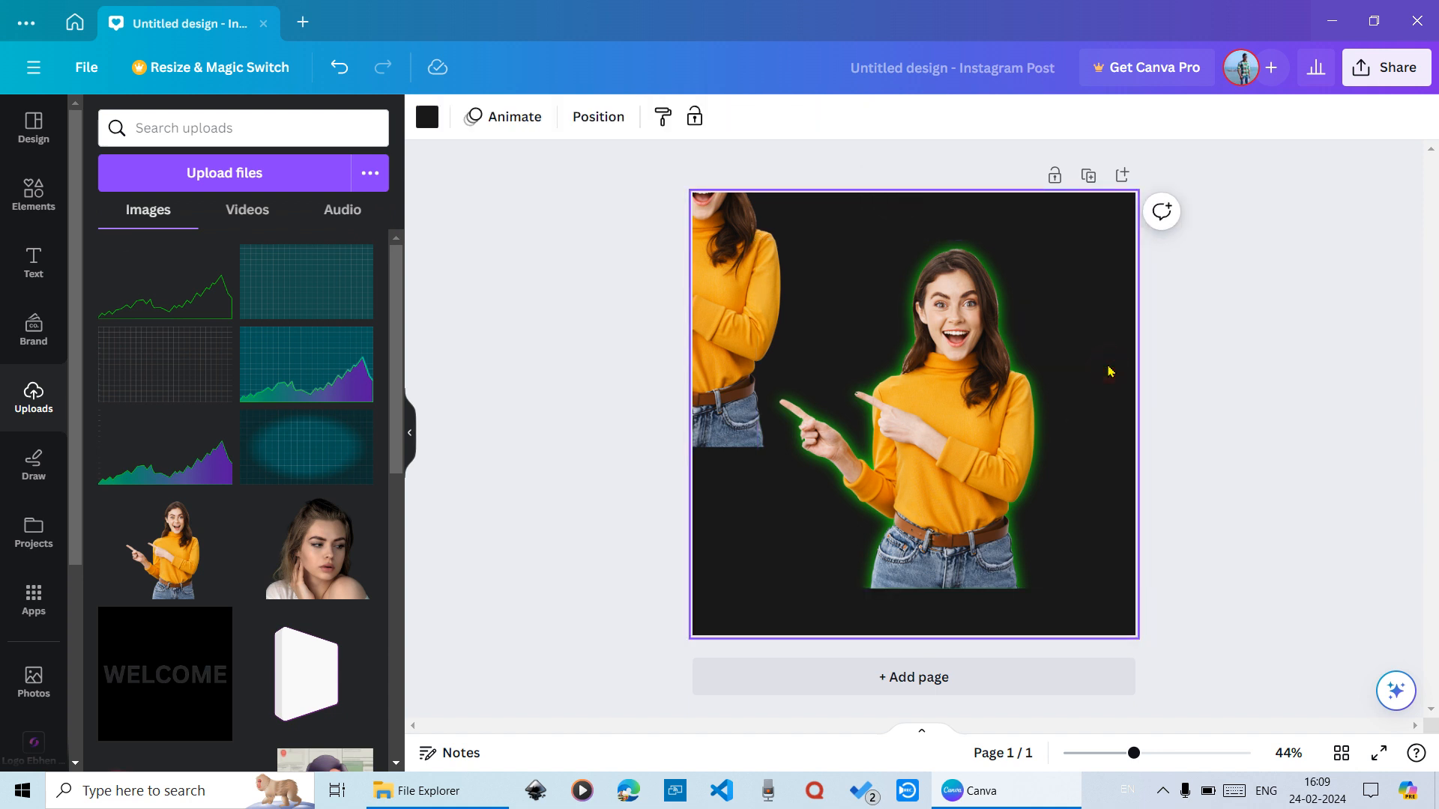
Apply a Custom duotone effect to the centred photo that sits over the green glow
{"action": "left_click", "coordinate": [942, 326]}
{"action": "left_click", "coordinate": [935, 418]}
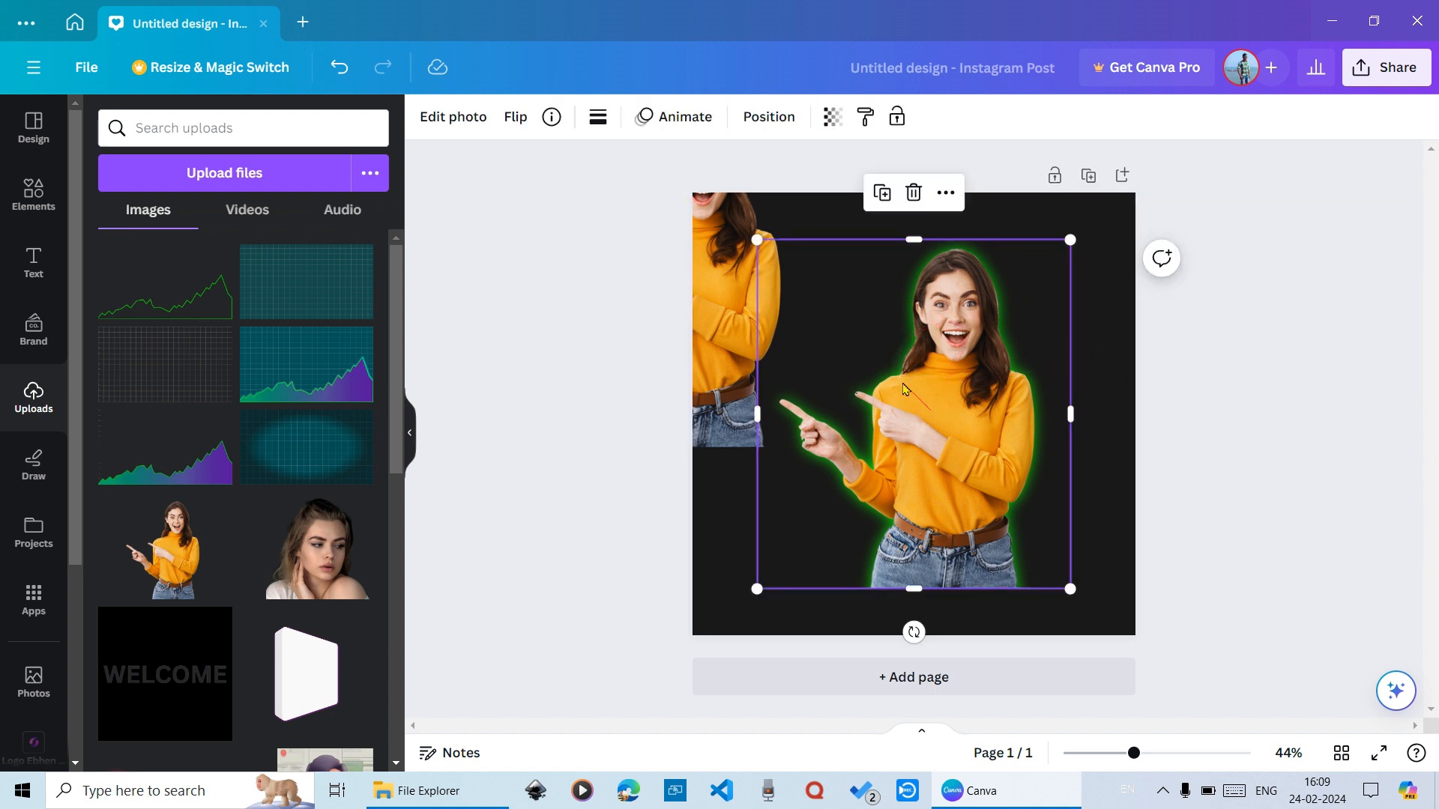
{"action": "left_click", "coordinate": [456, 117]}
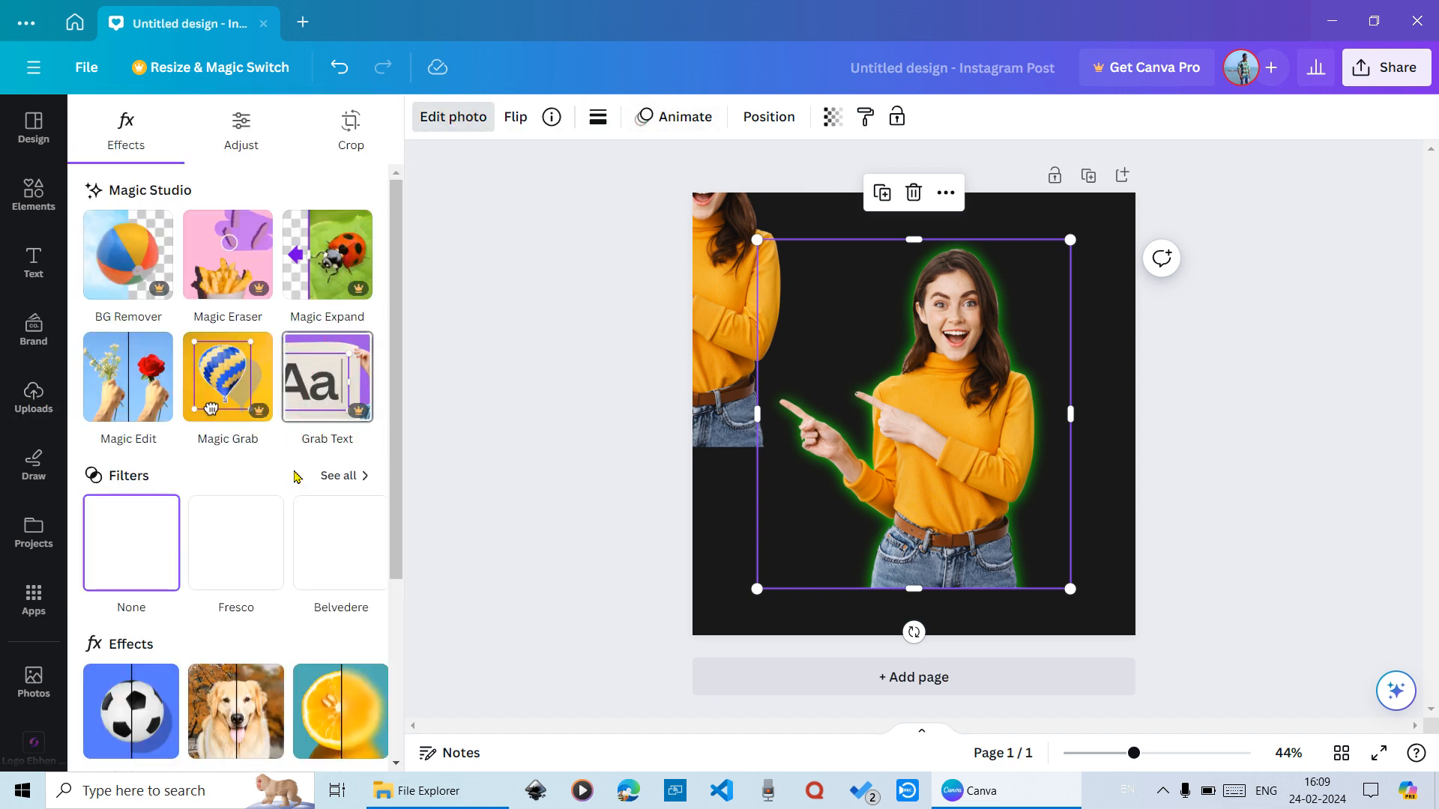
{"action": "scroll", "coordinate": [302, 517], "scroll_direction": "down", "scroll_amount": 3}
{"action": "left_click", "coordinate": [362, 441]}
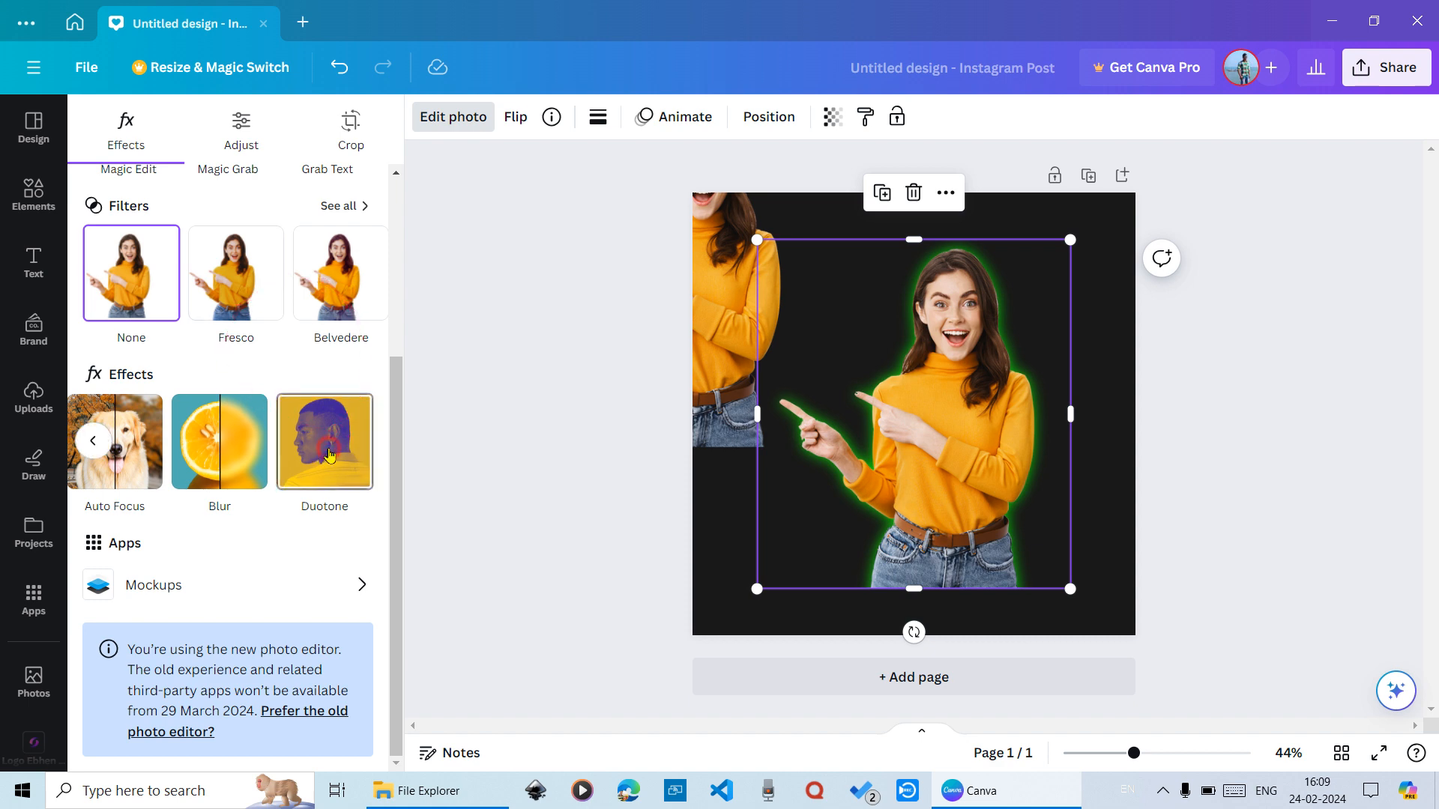
{"action": "left_click", "coordinate": [329, 454]}
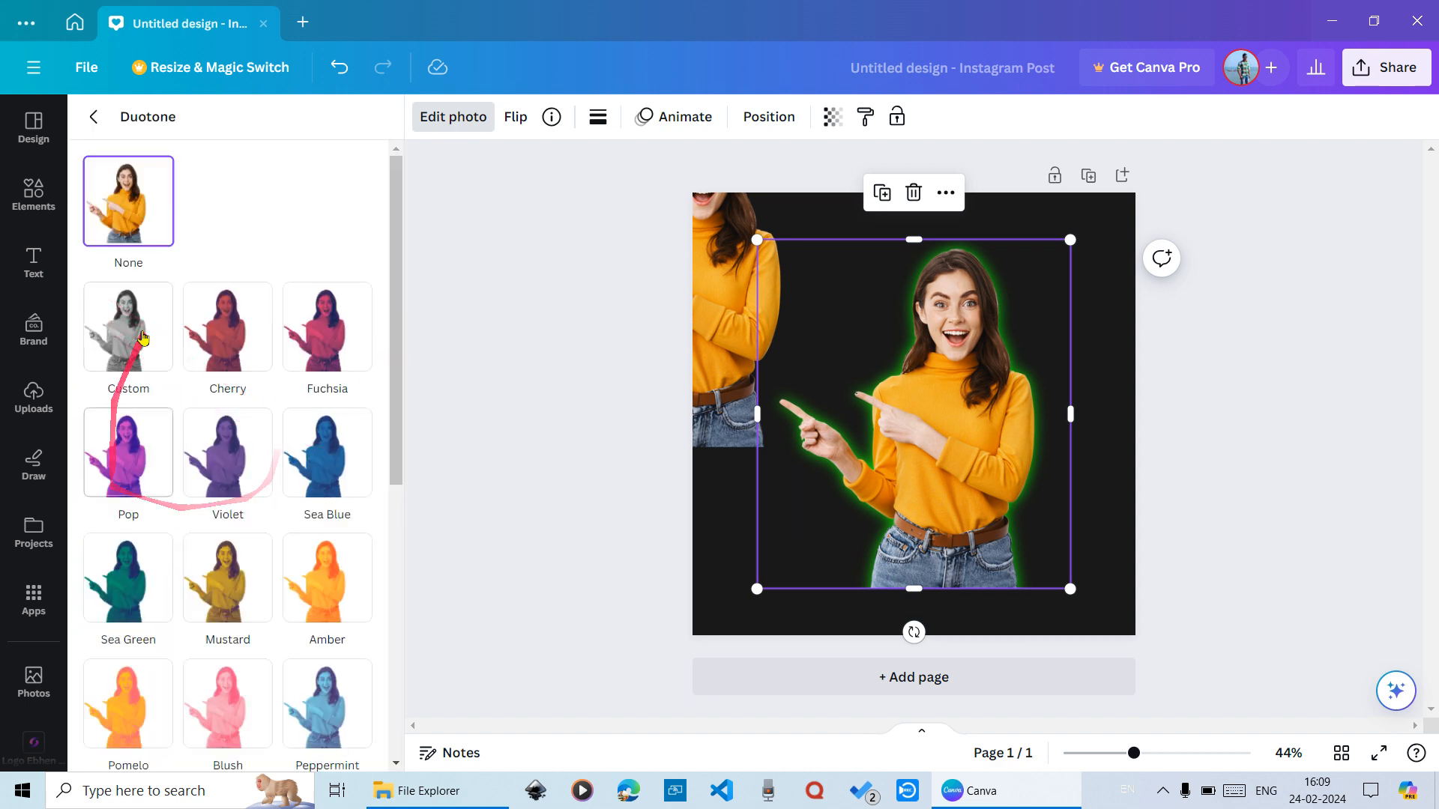
{"action": "left_click", "coordinate": [122, 342]}
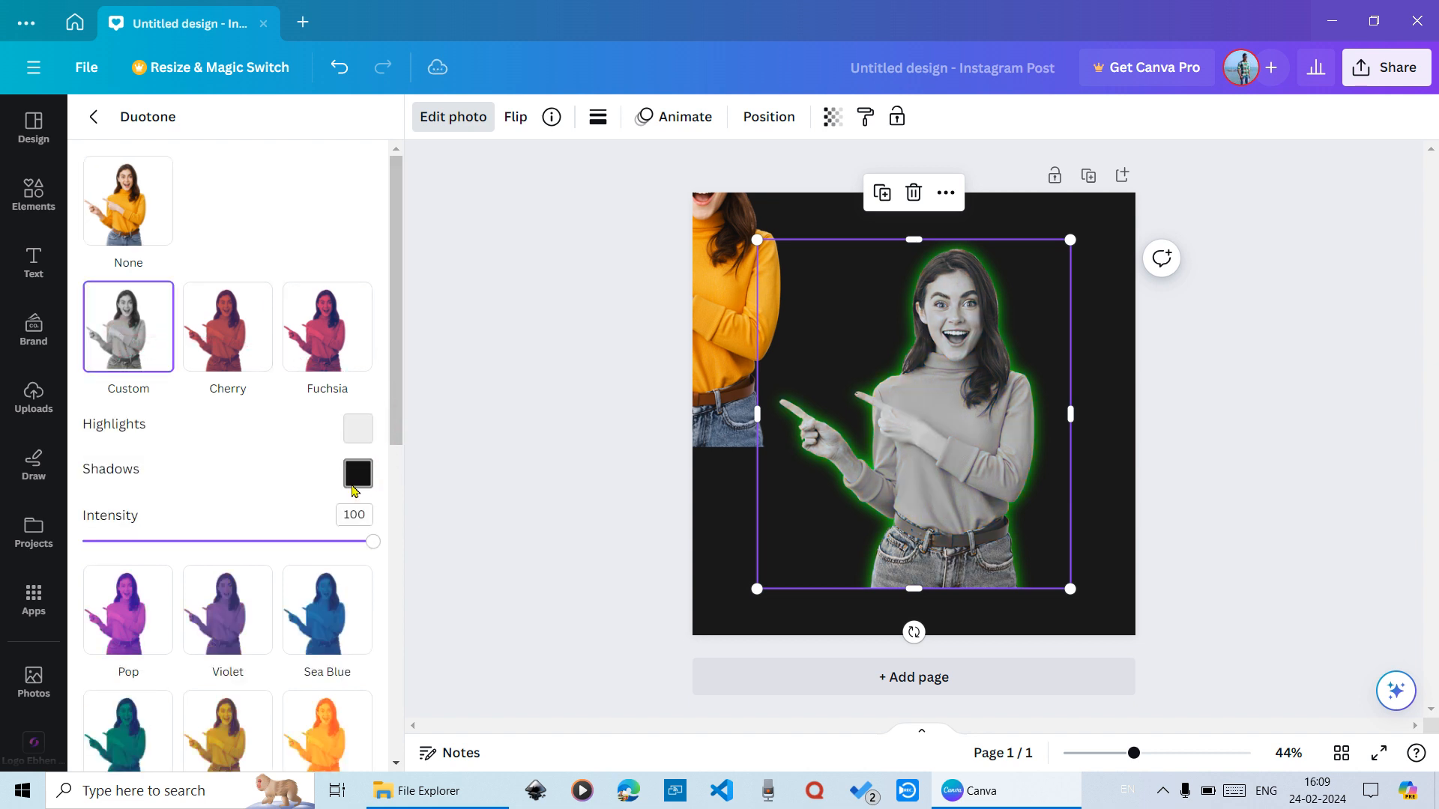
Set the duotone Highlights colour to near-white #F1EDED and the Shadows colour to #EBE2E2, and leave the effect settings
{"action": "left_click", "coordinate": [358, 430]}
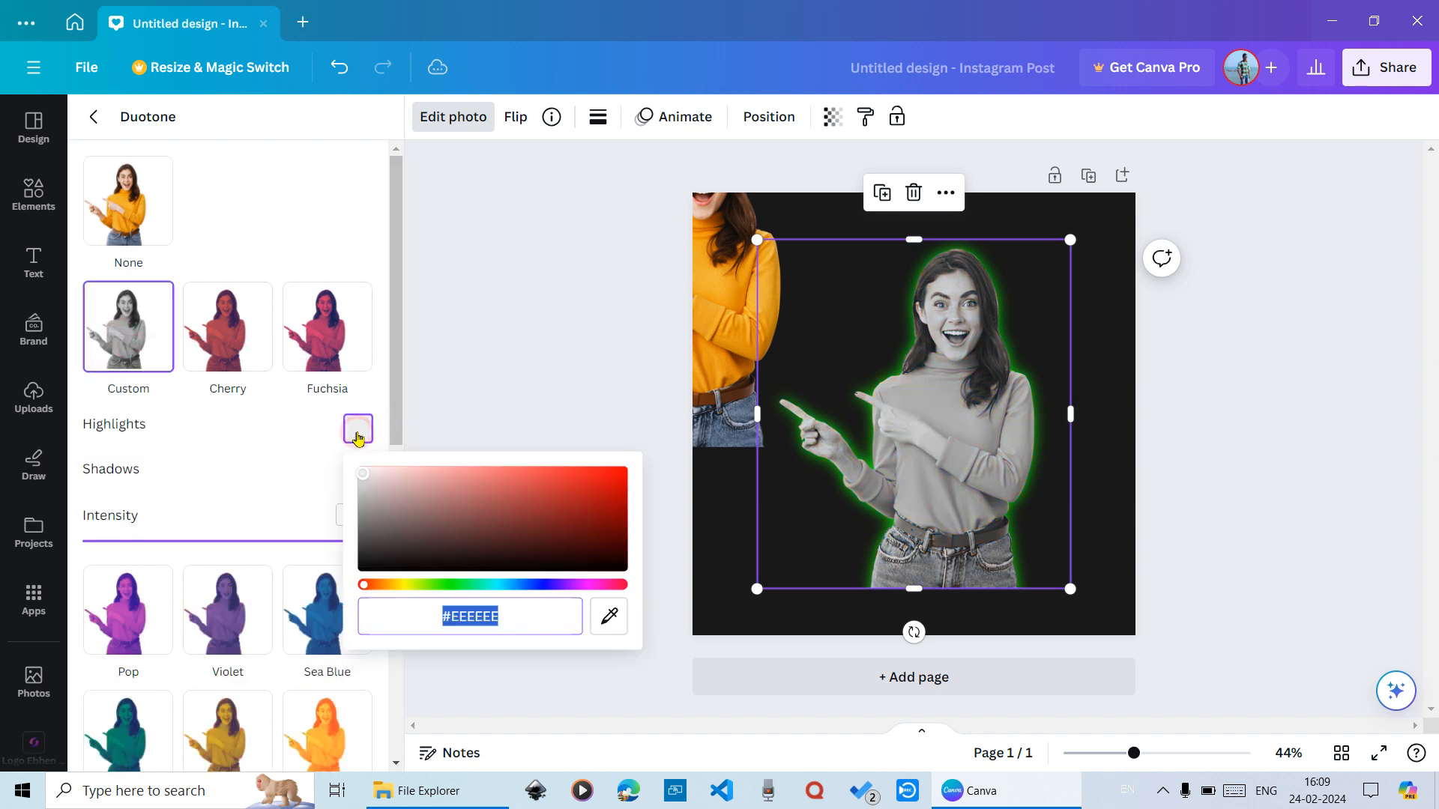
{"action": "left_click", "coordinate": [363, 475]}
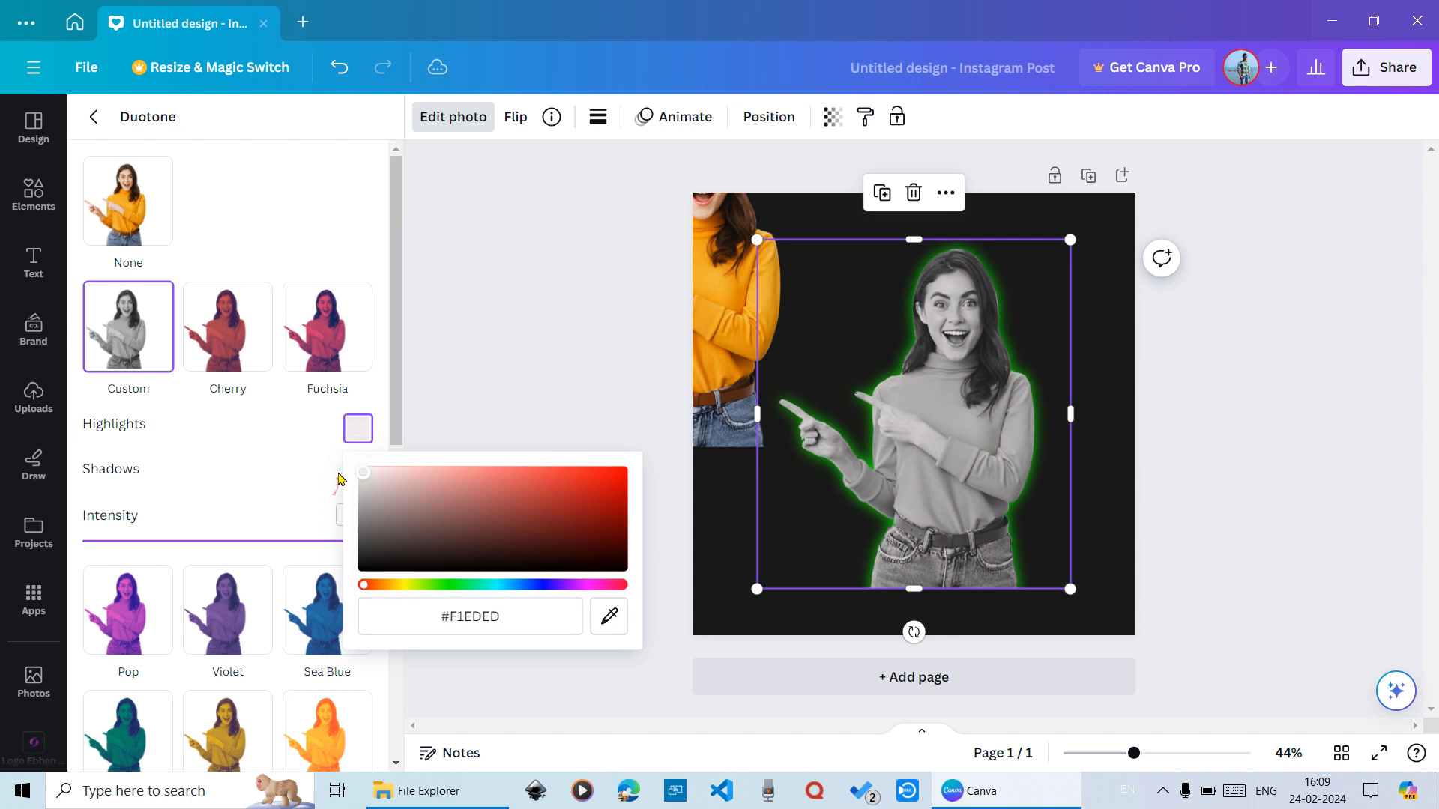
{"action": "left_click", "coordinate": [342, 477]}
{"action": "left_click", "coordinate": [355, 475]}
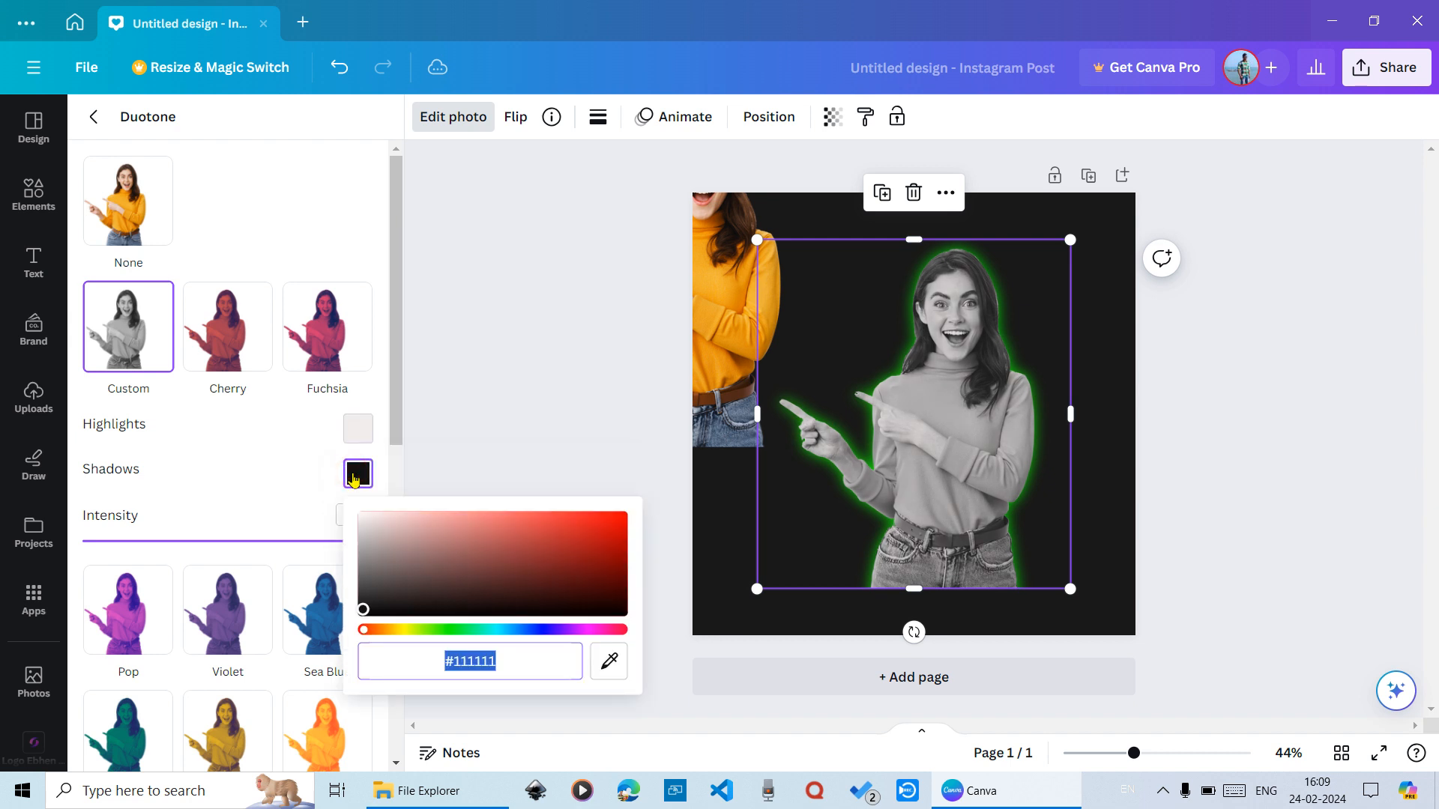
{"action": "left_click", "coordinate": [368, 520]}
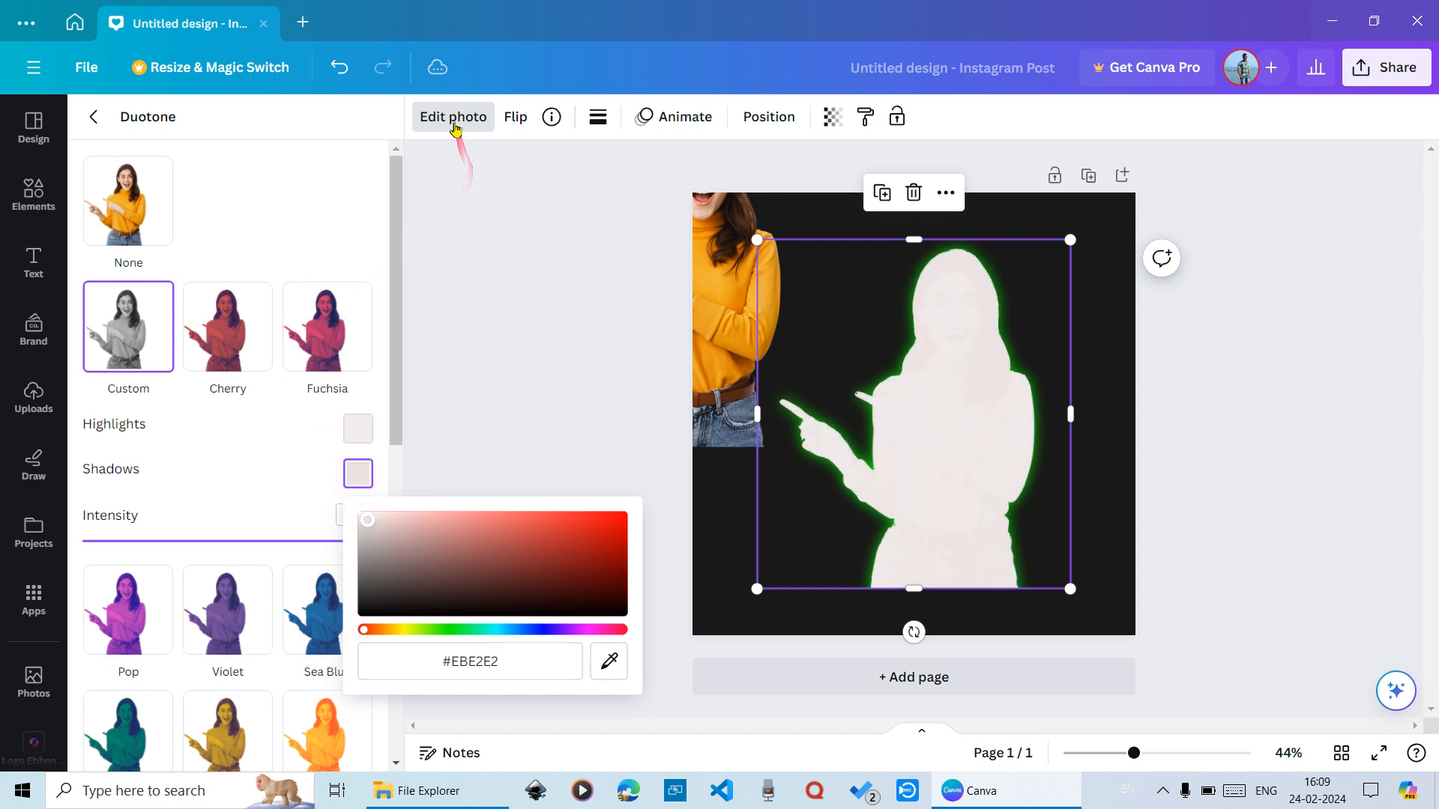
{"action": "left_click", "coordinate": [453, 120]}
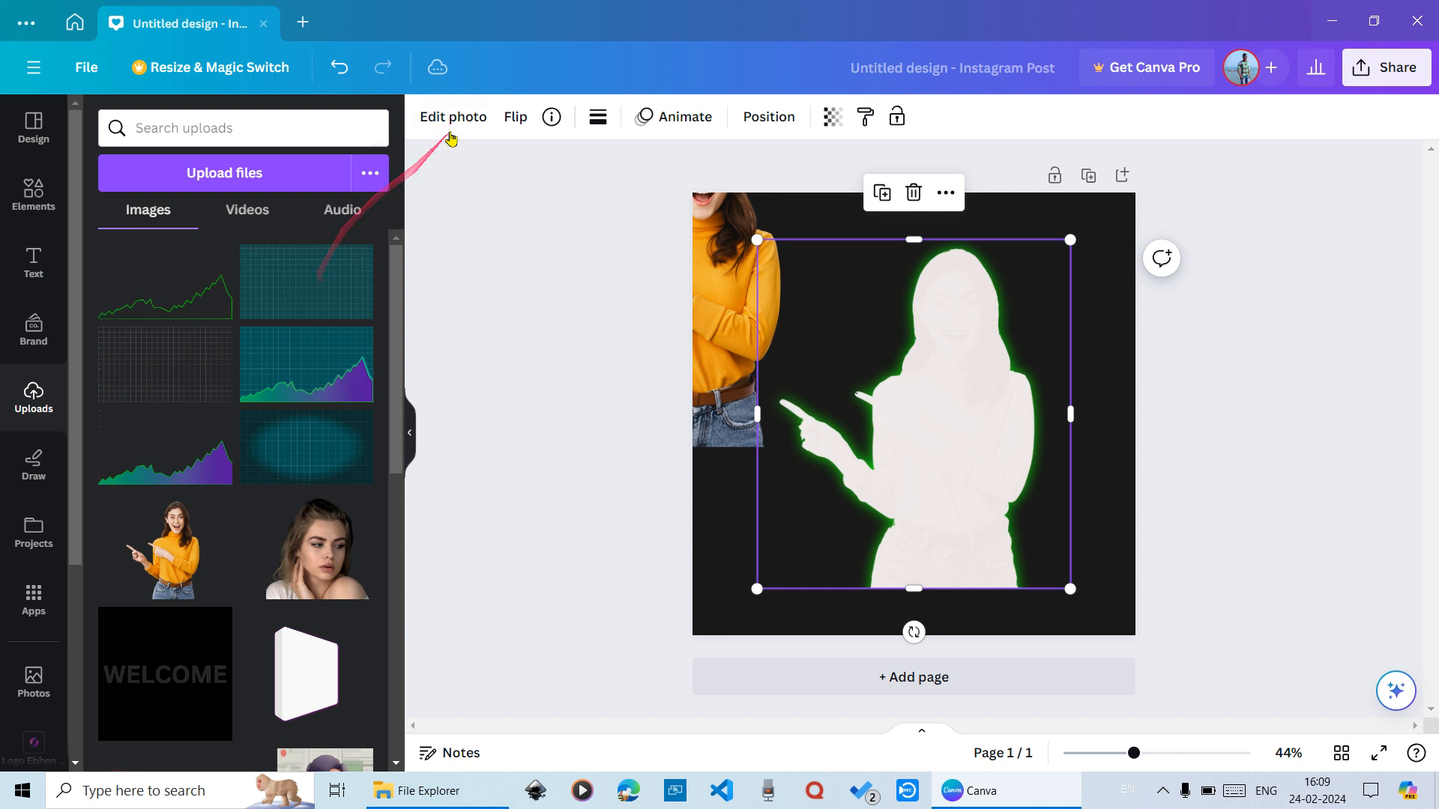
Blur the whole image of the white silhouette copy at intensity 100 and send it to the back, behind the green copy
{"action": "left_click", "coordinate": [457, 118]}
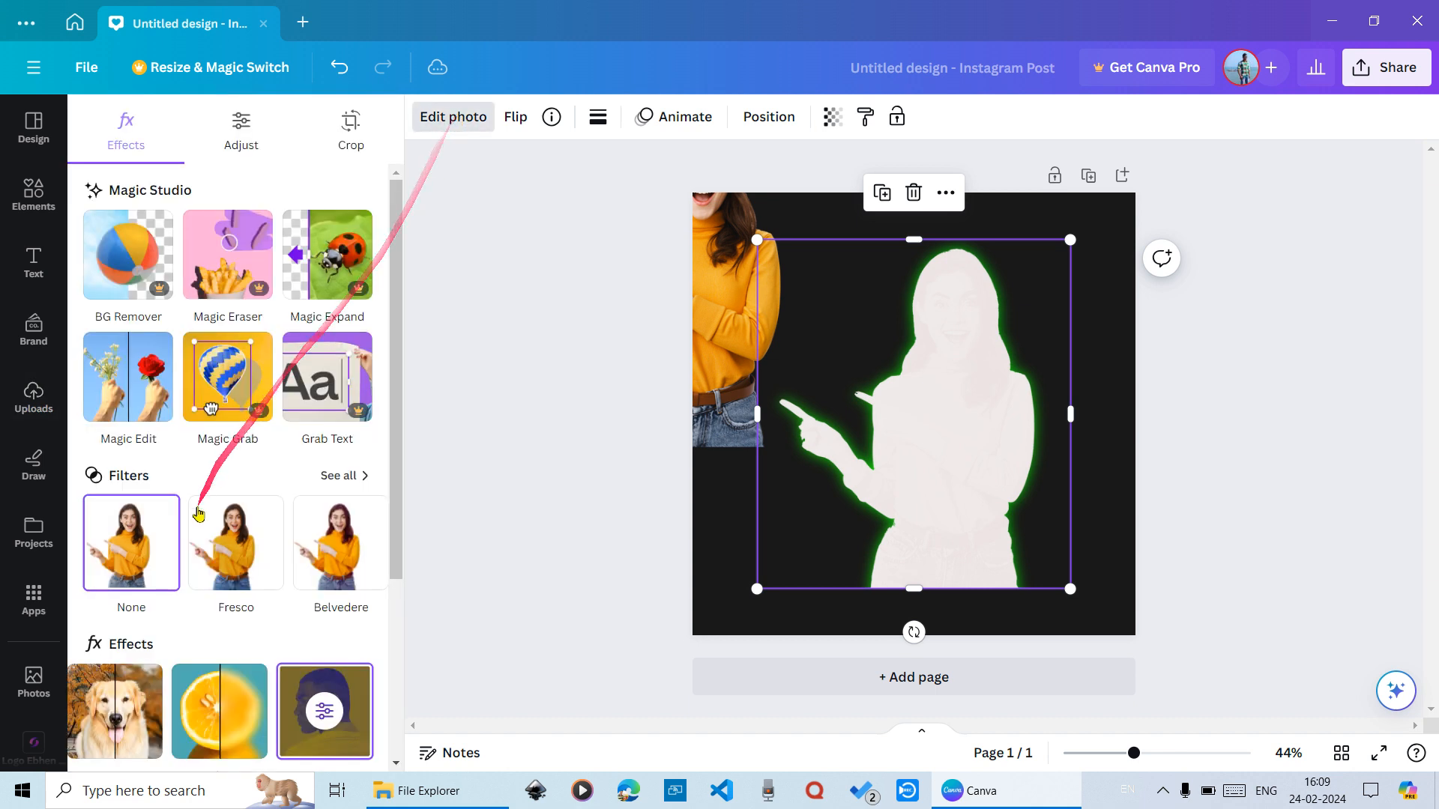
{"action": "scroll", "coordinate": [225, 538], "scroll_direction": "down", "scroll_amount": 4}
{"action": "left_click", "coordinate": [219, 440]}
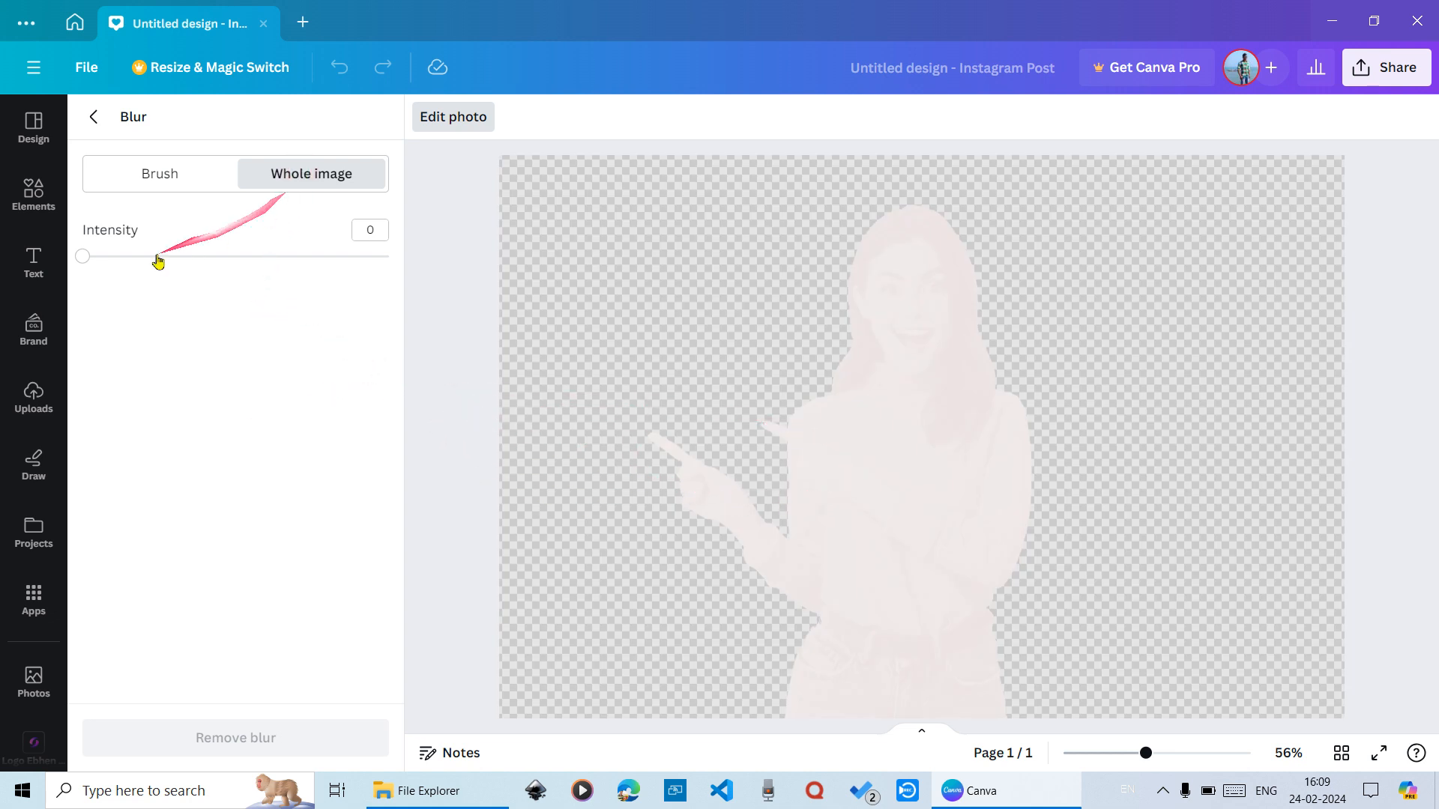
{"action": "left_click_drag", "start_coordinate": [88, 257], "coordinate": [404, 264]}
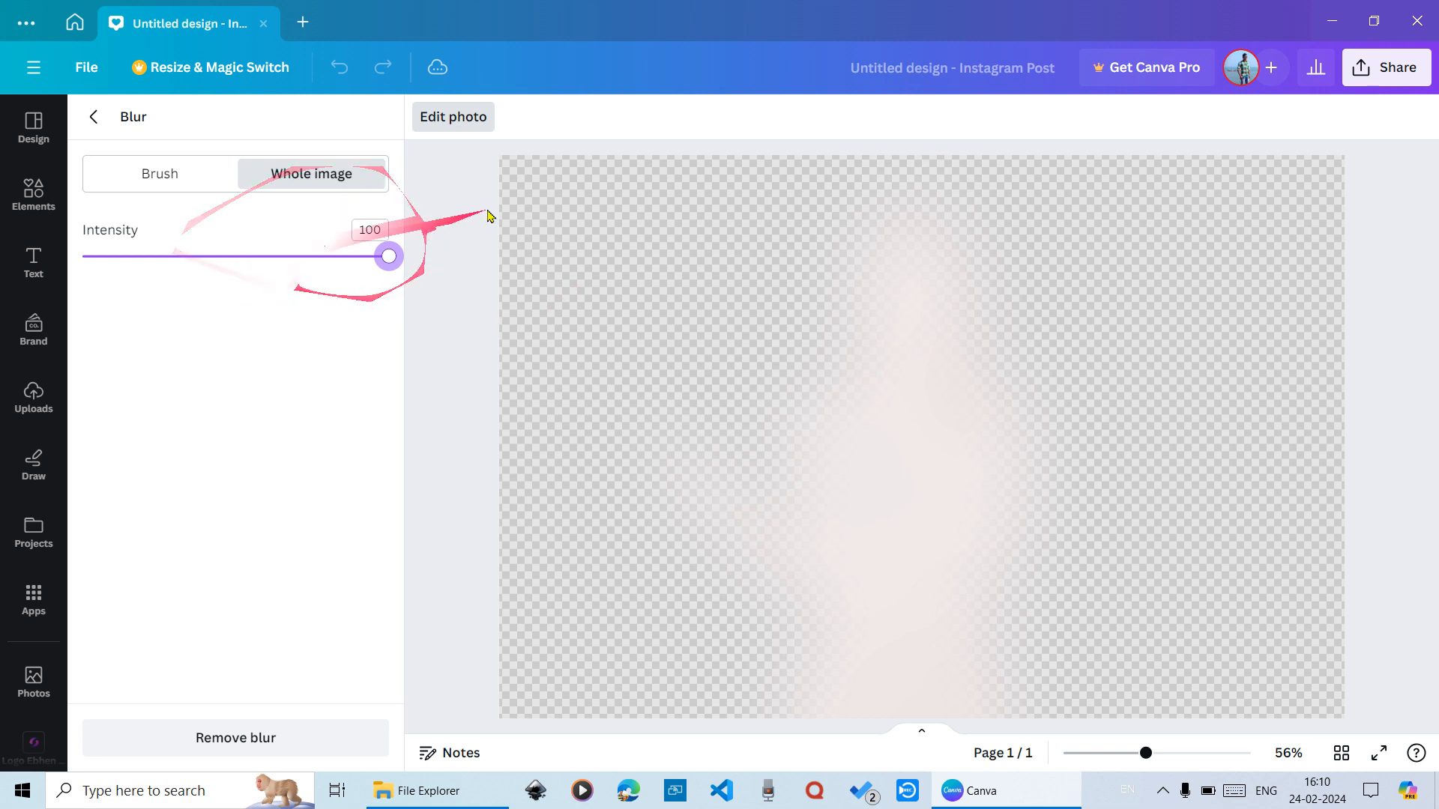
{"action": "left_click", "coordinate": [89, 116]}
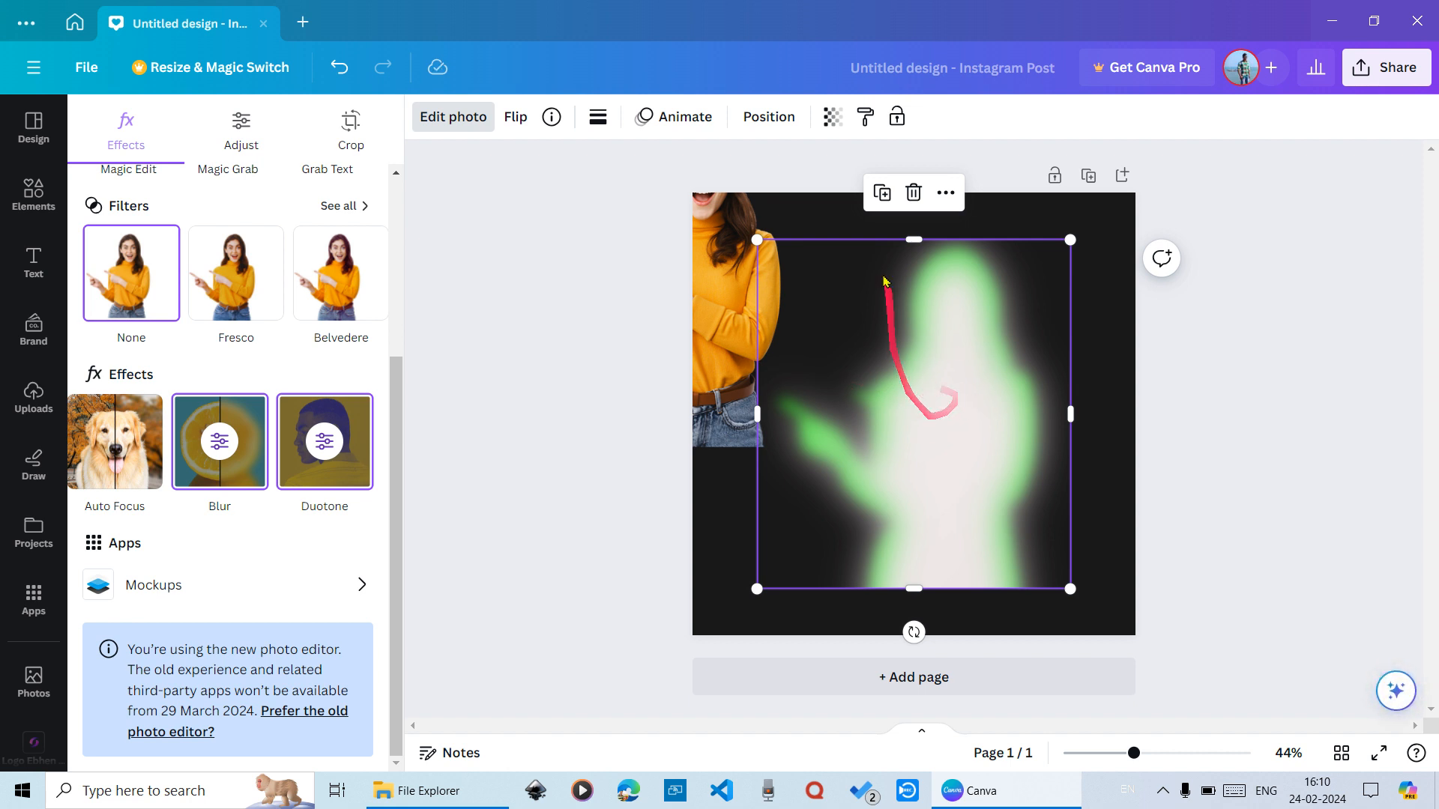
{"action": "left_click", "coordinate": [768, 117]}
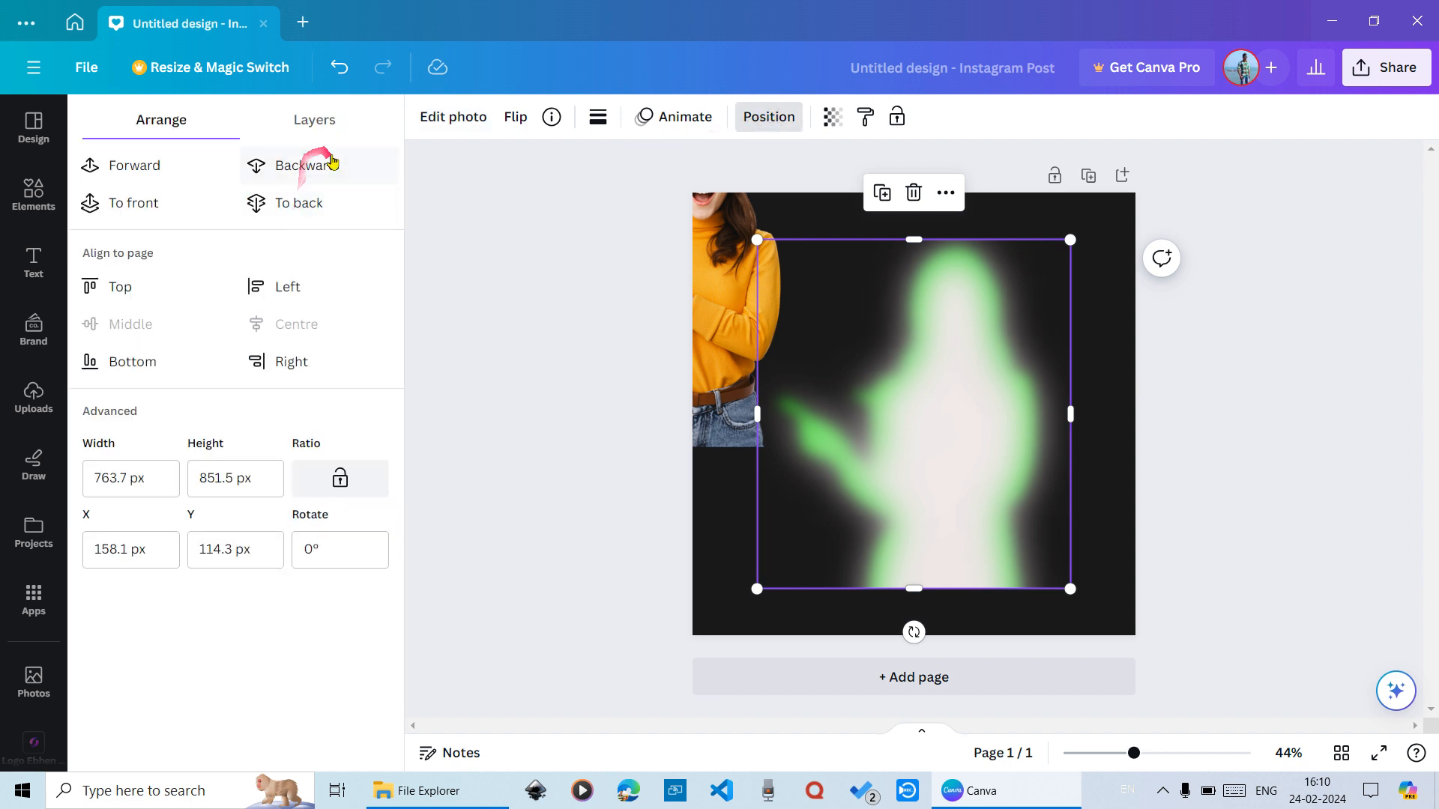
{"action": "left_click", "coordinate": [298, 211]}
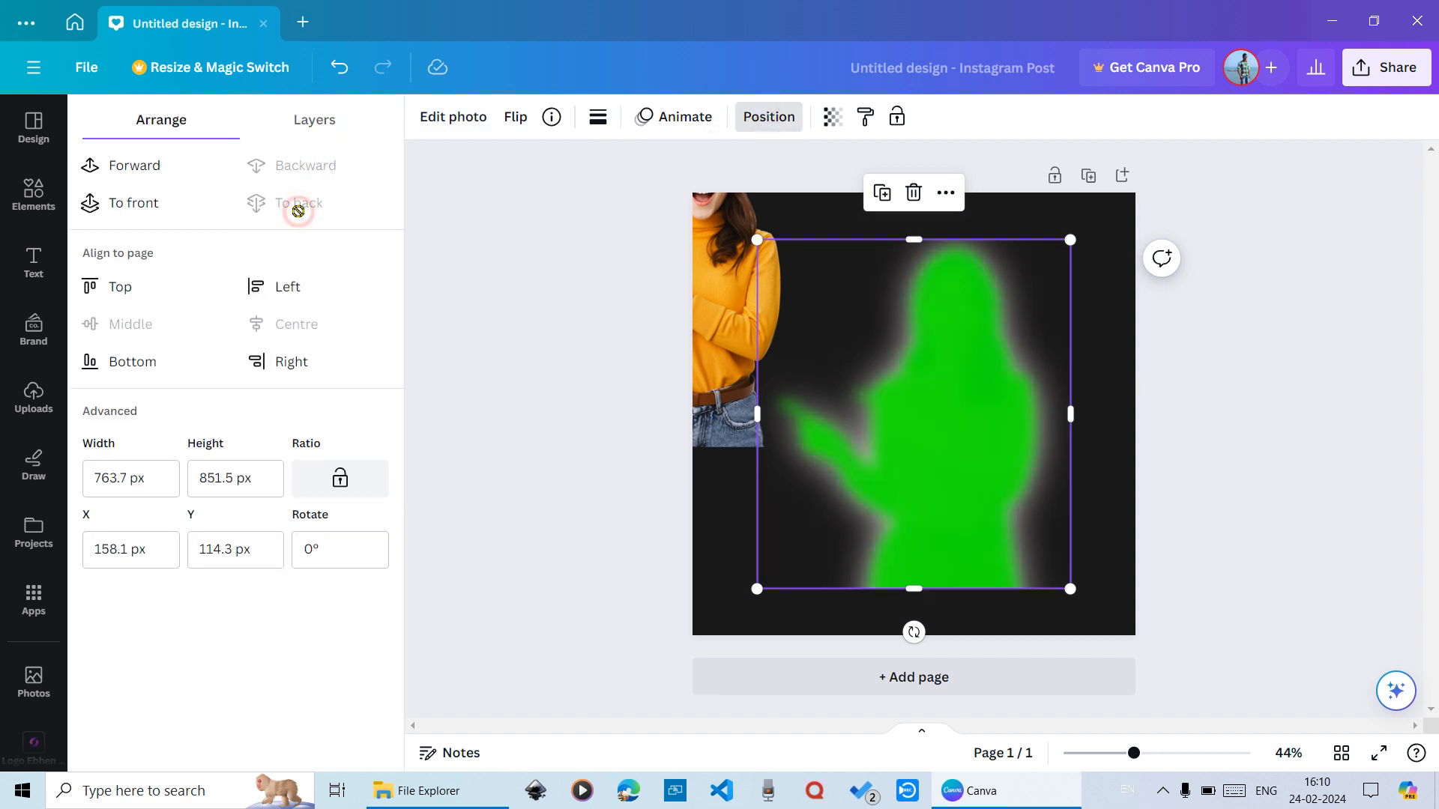
Move the original photo from the page's upper-left corner over the glow copies, align it to the page's centre, and deselect it
{"action": "left_click", "coordinate": [712, 283]}
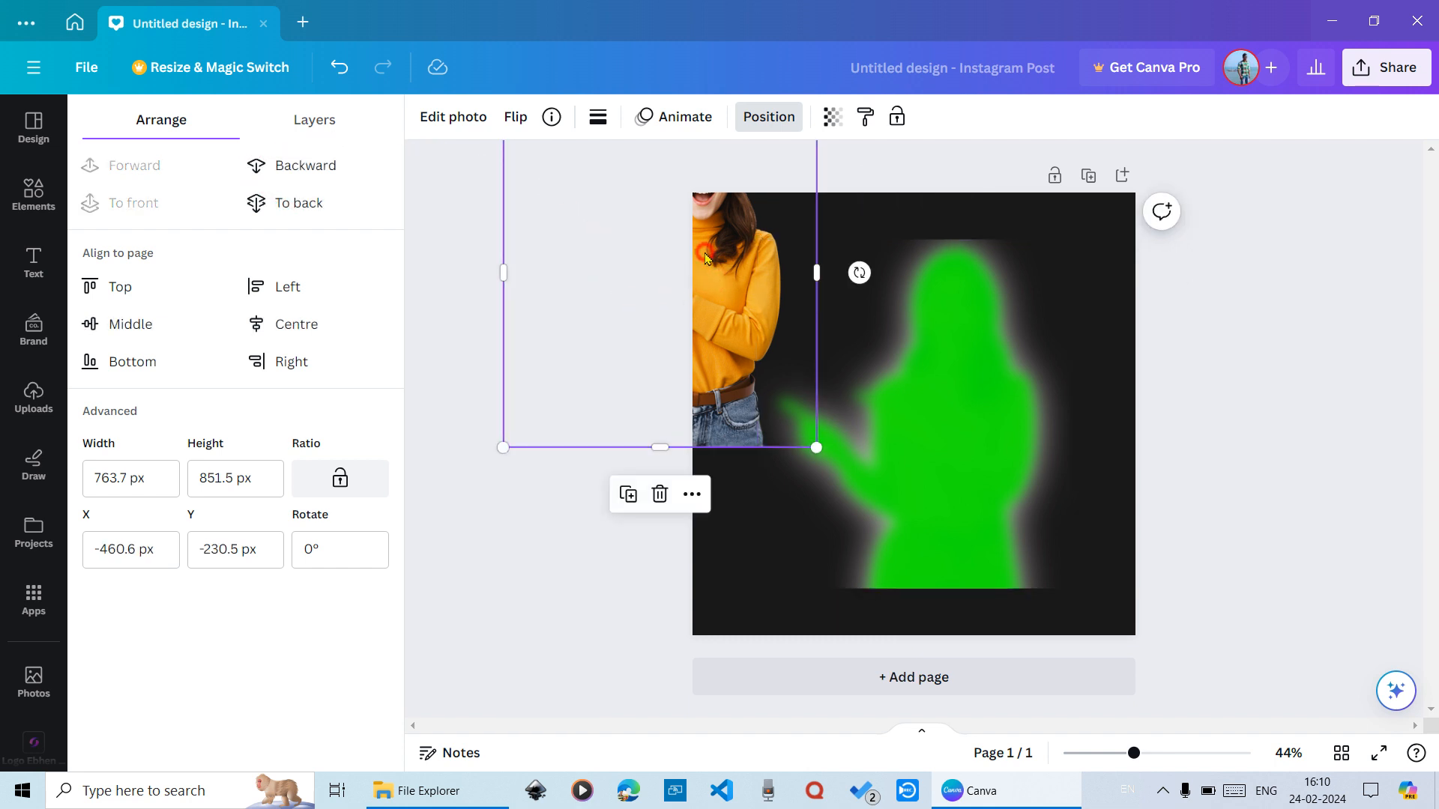
{"action": "left_click_drag", "start_coordinate": [705, 257], "coordinate": [961, 385]}
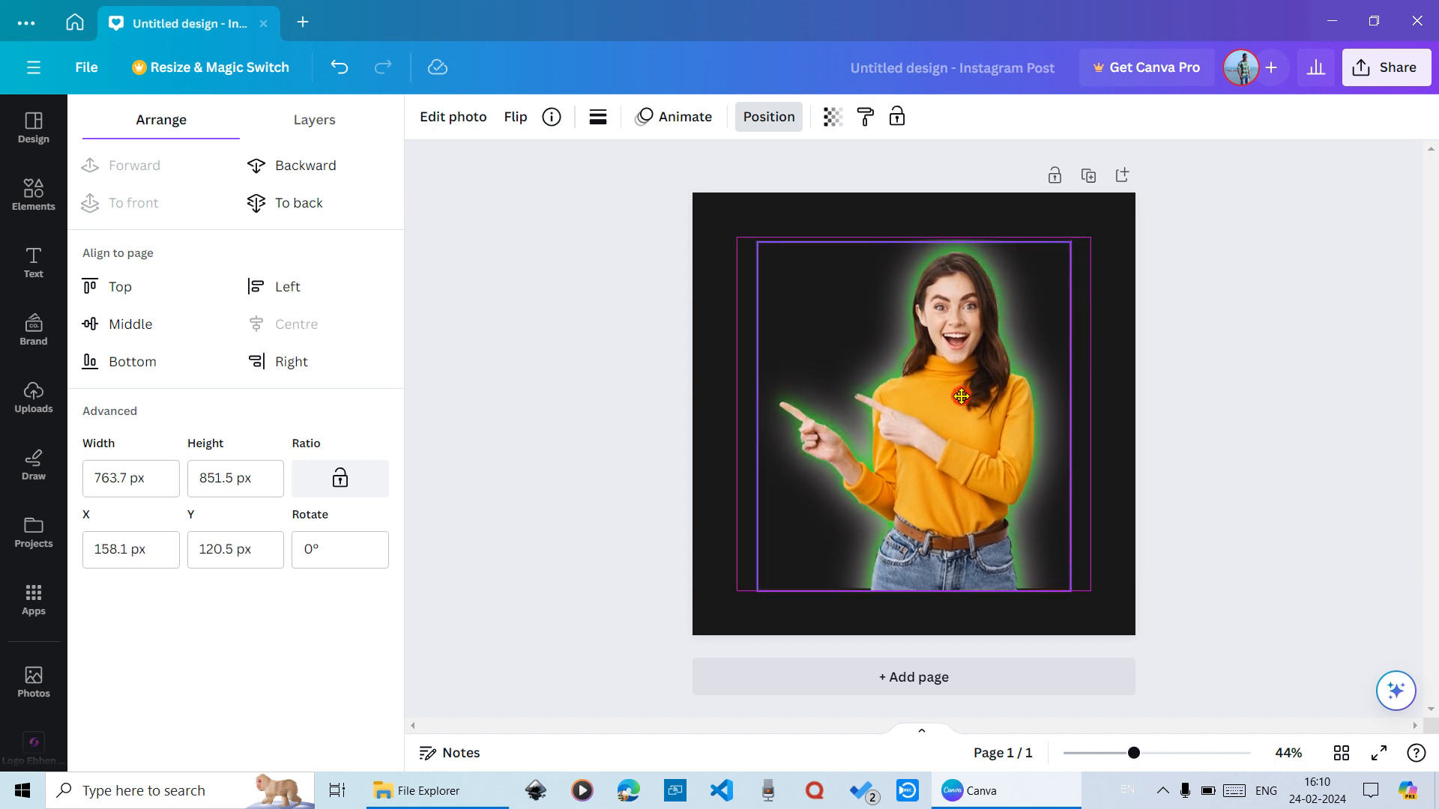
{"action": "mouse_move", "coordinate": [961, 397]}
{"action": "left_mouse_down"}
{"action": "mouse_move", "coordinate": [647, 388]}
{"action": "mouse_move", "coordinate": [945, 392]}
{"action": "left_mouse_up"}
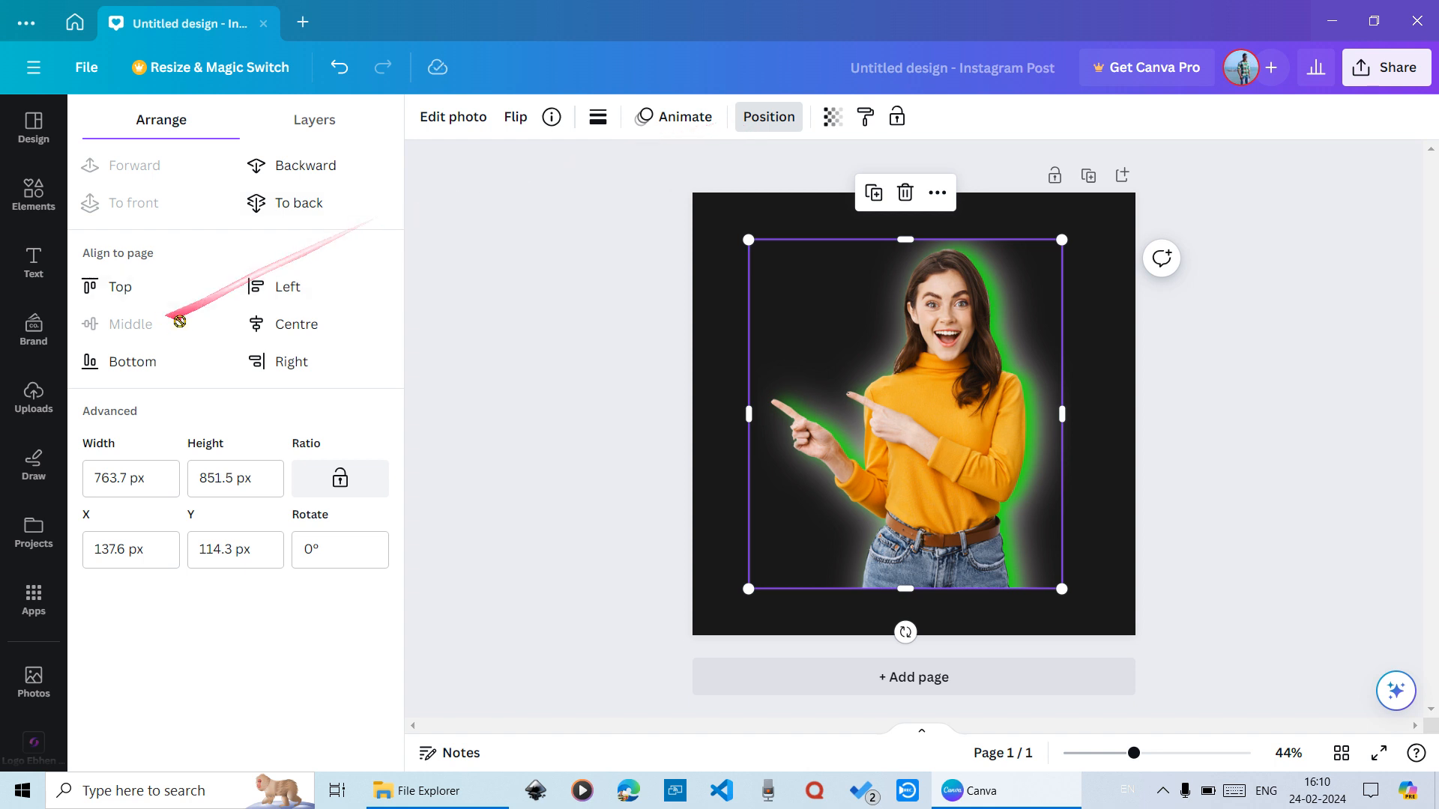
{"action": "left_click", "coordinate": [291, 327]}
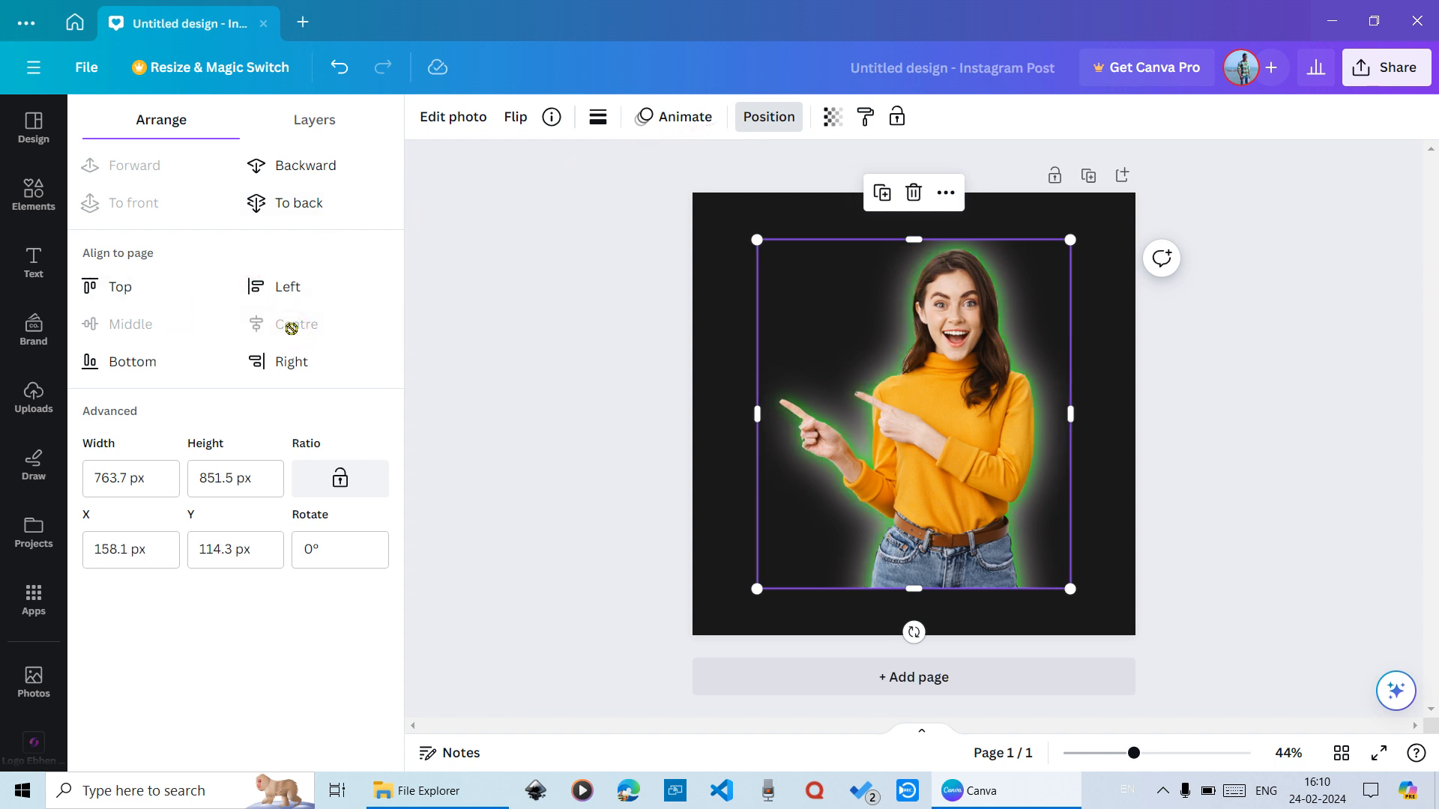
{"action": "left_click", "coordinate": [1110, 397]}
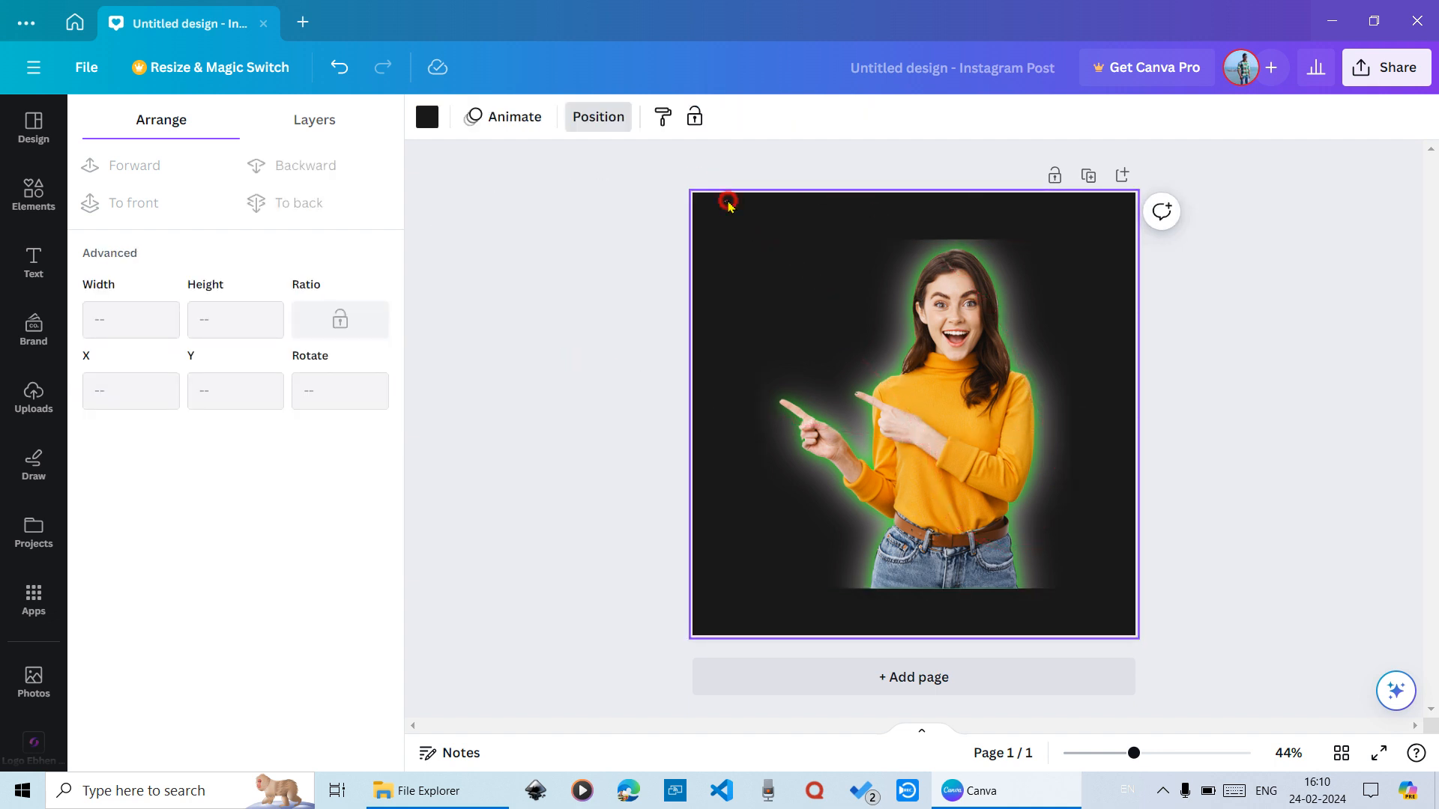
Group the photo with its green and white glow copies, move the group down to the page's bottom edge, and deselect it
{"action": "left_click_drag", "start_coordinate": [728, 202], "coordinate": [1119, 613]}
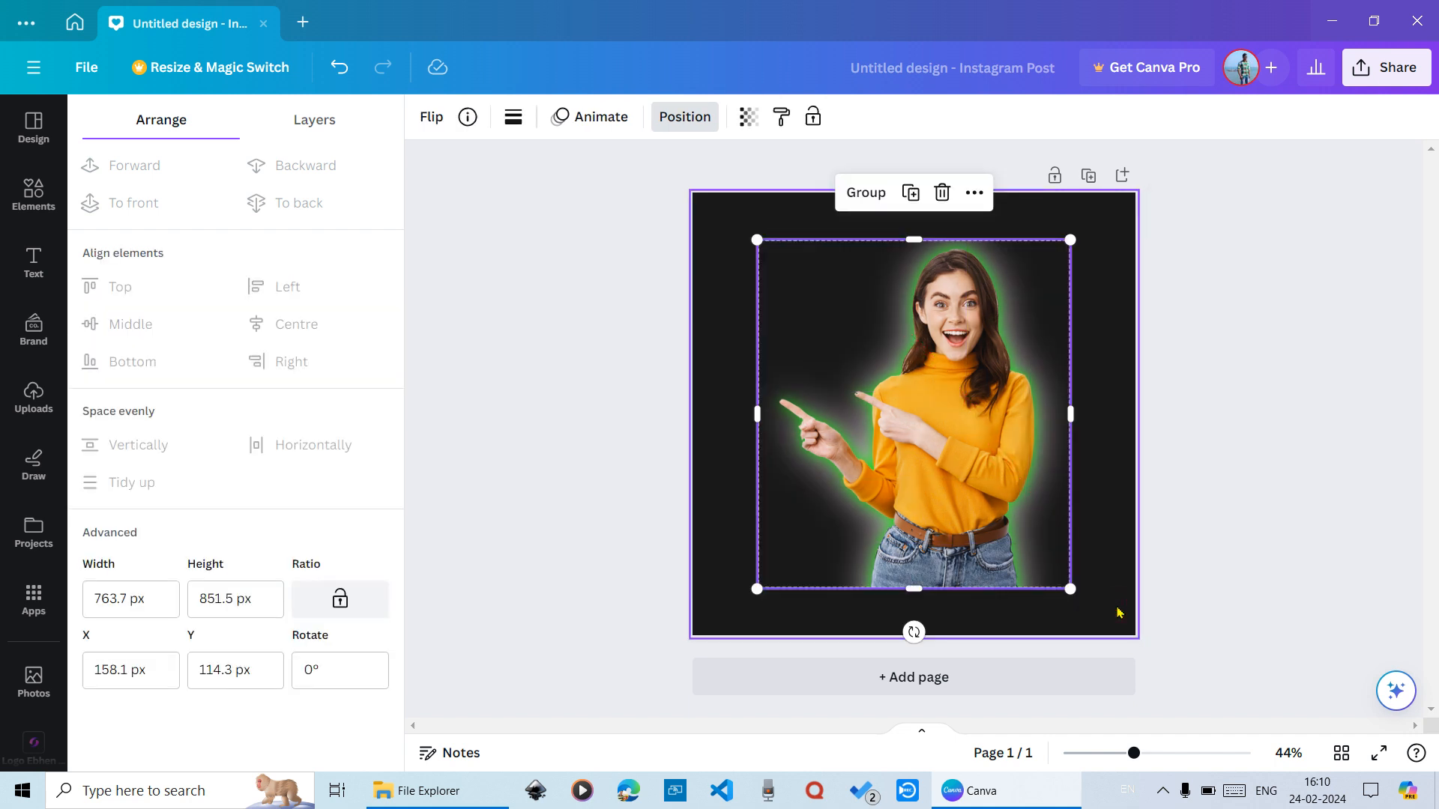
{"action": "key", "text": "ctrl+g"}
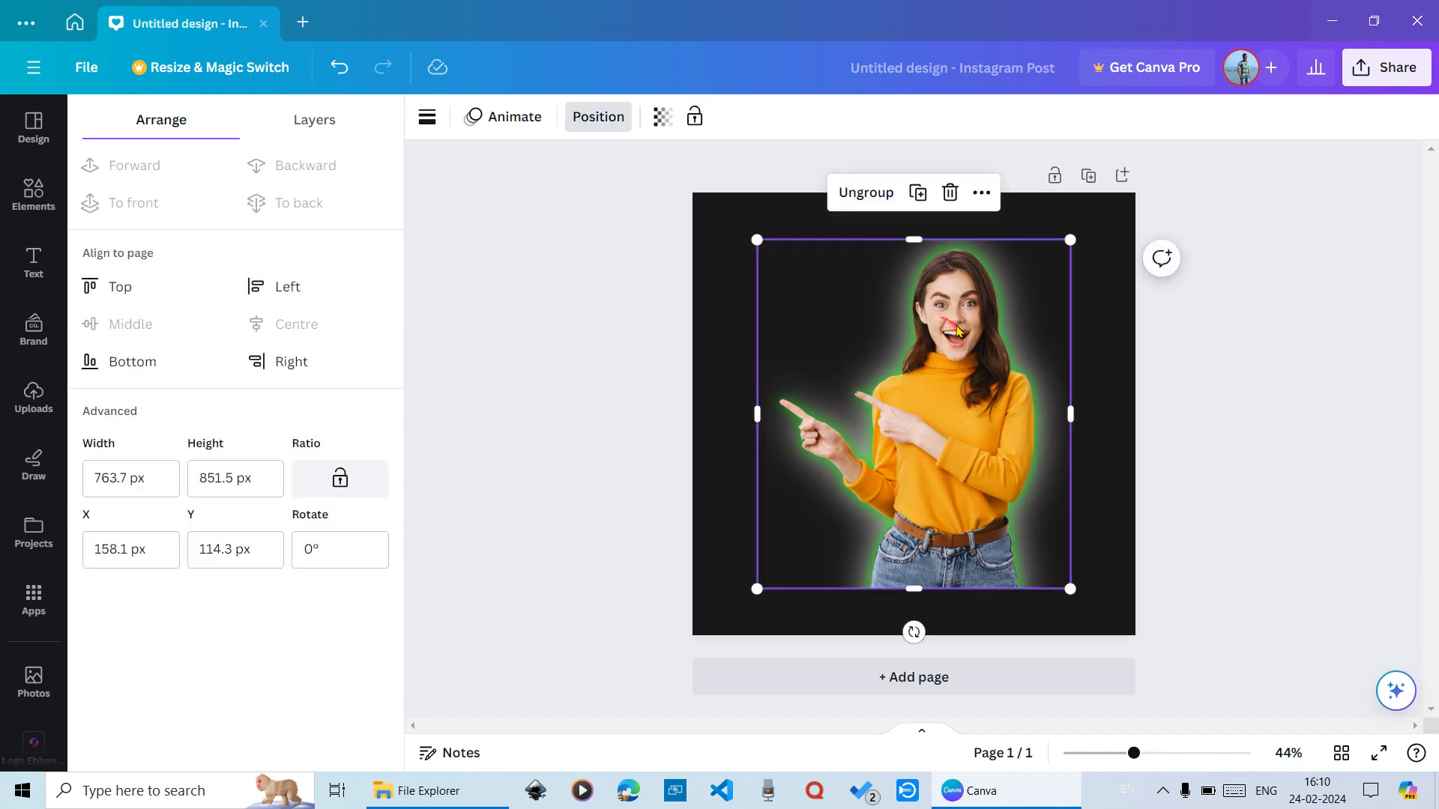
{"action": "left_click_drag", "start_coordinate": [956, 323], "coordinate": [942, 377]}
{"action": "left_click", "coordinate": [1215, 352]}
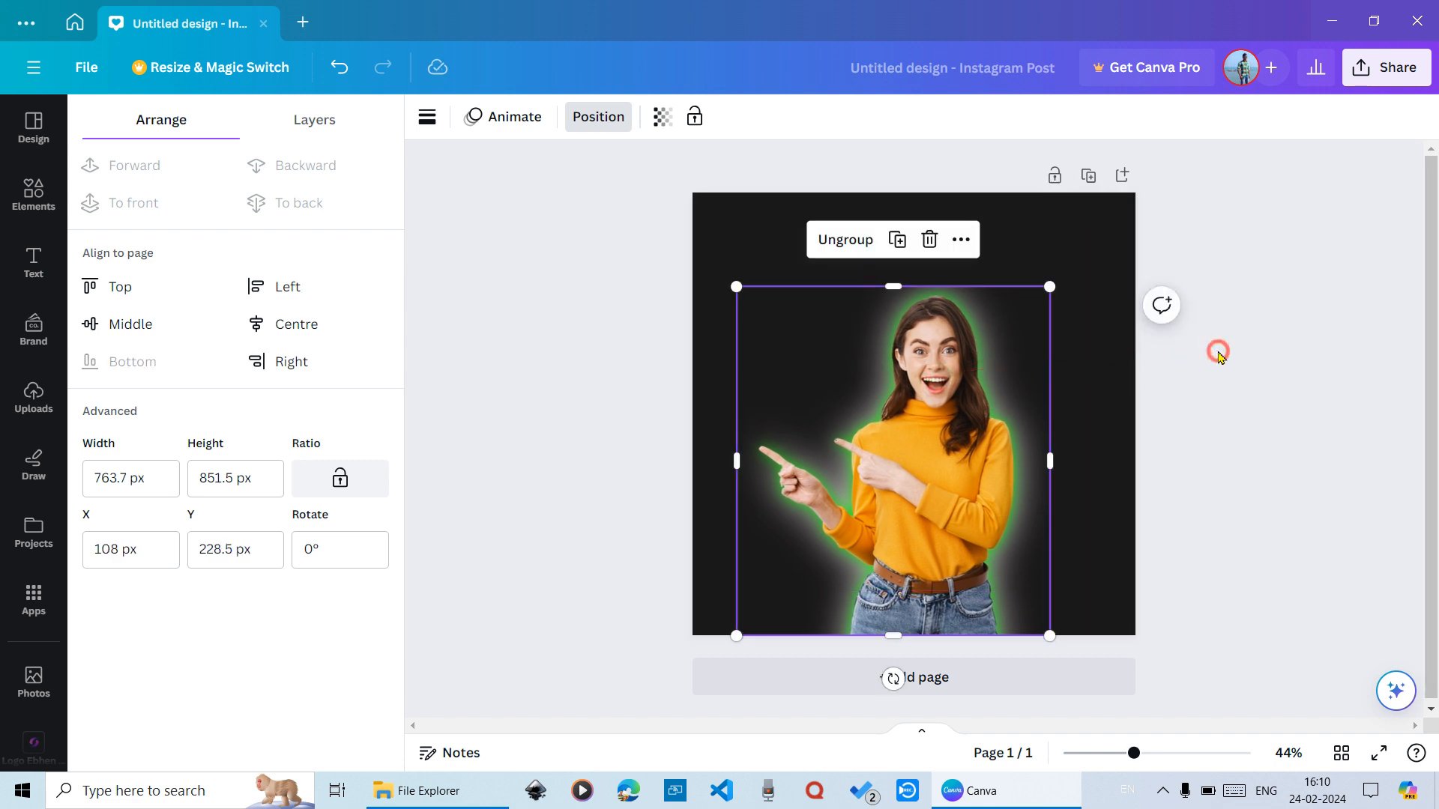
{"action": "left_click", "coordinate": [1096, 425]}
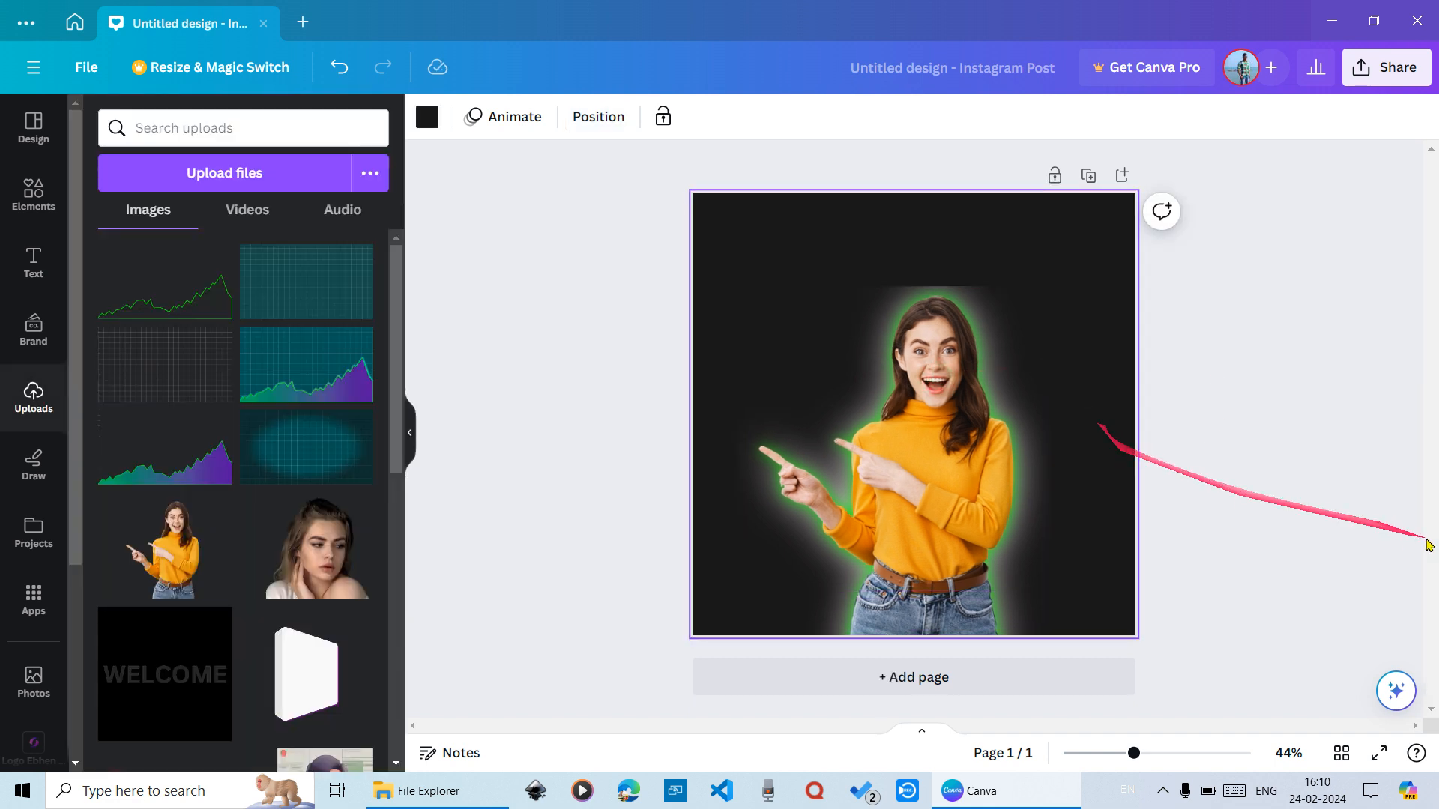